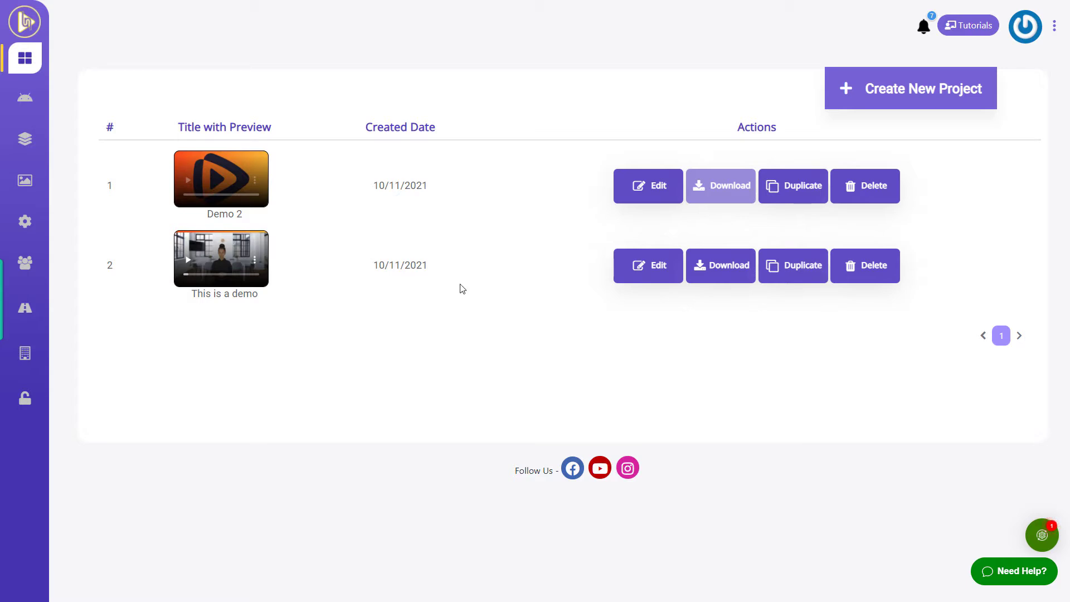
Create a new project named "YT test video"
click(868, 95)
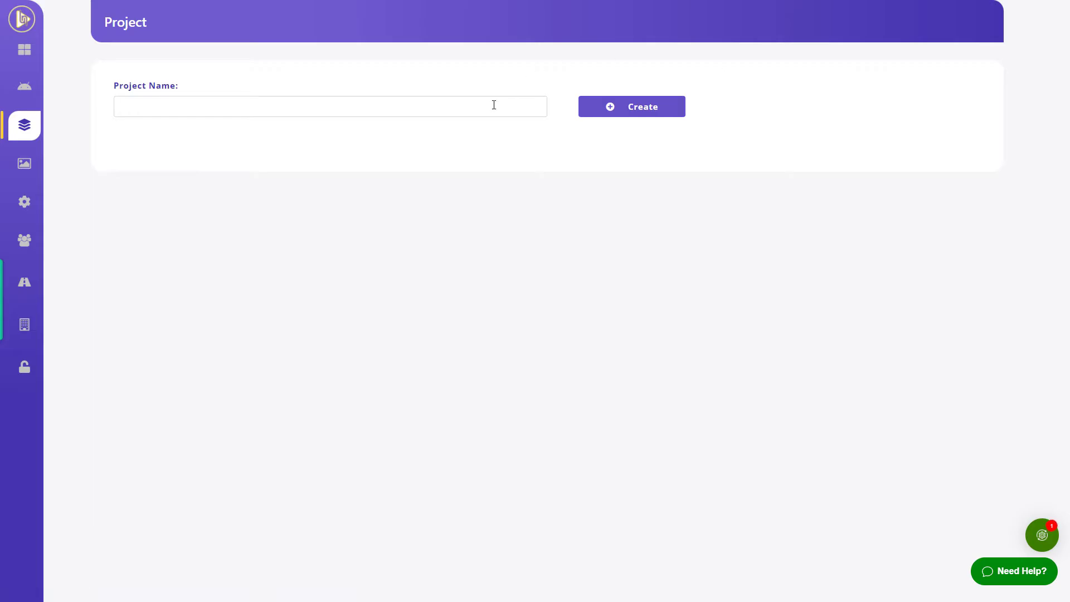
click(494, 104)
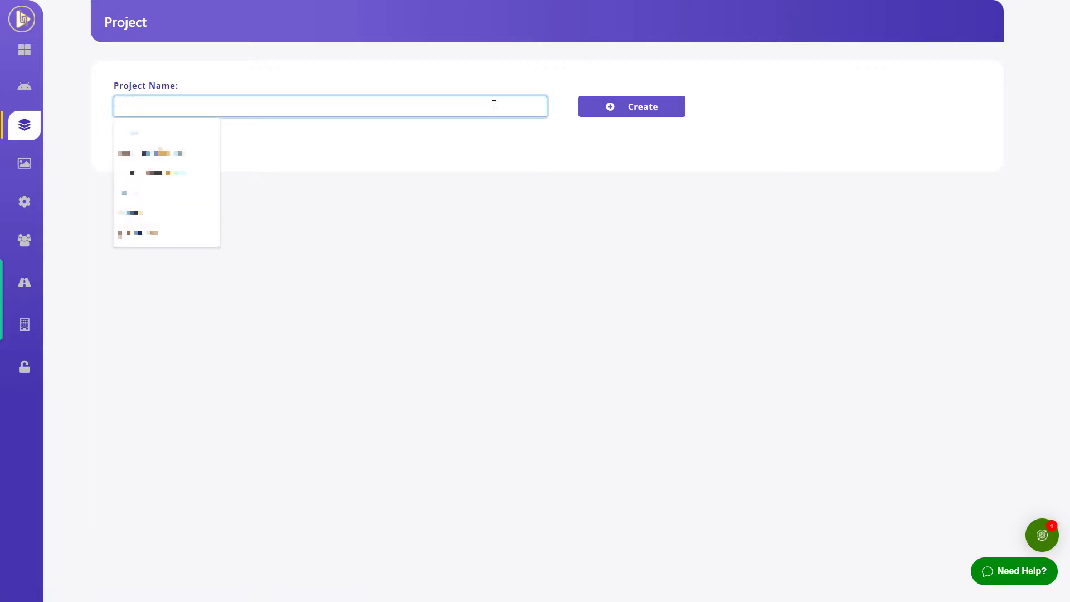
click(442, 103)
text(YT test video)
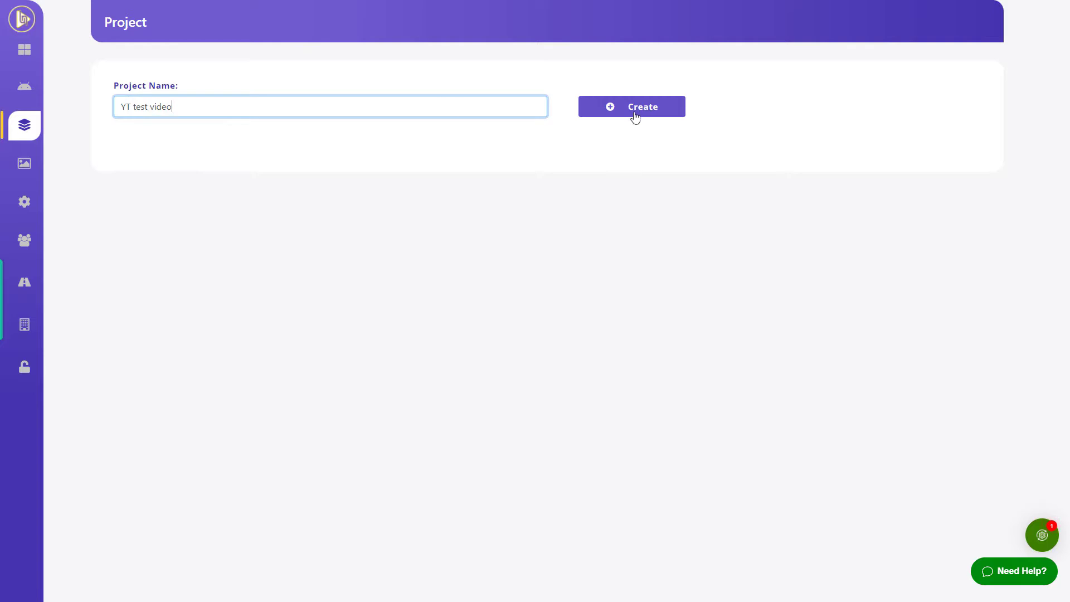
click(635, 113)
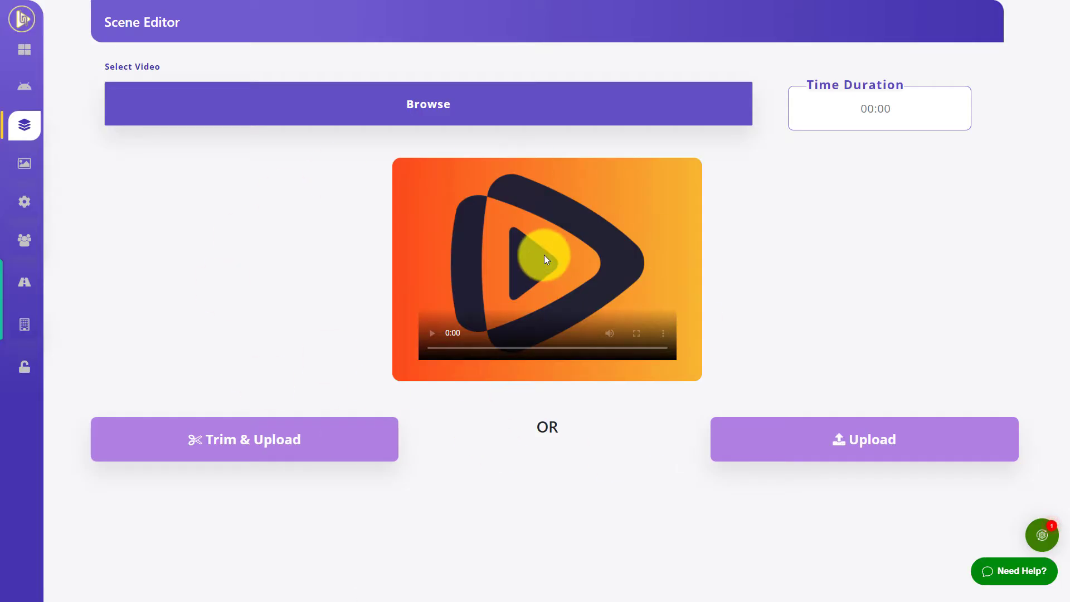
Load the Insta360 Go 2 motion blur test video and set its trim range from 1 to 28 seconds
click(428, 106)
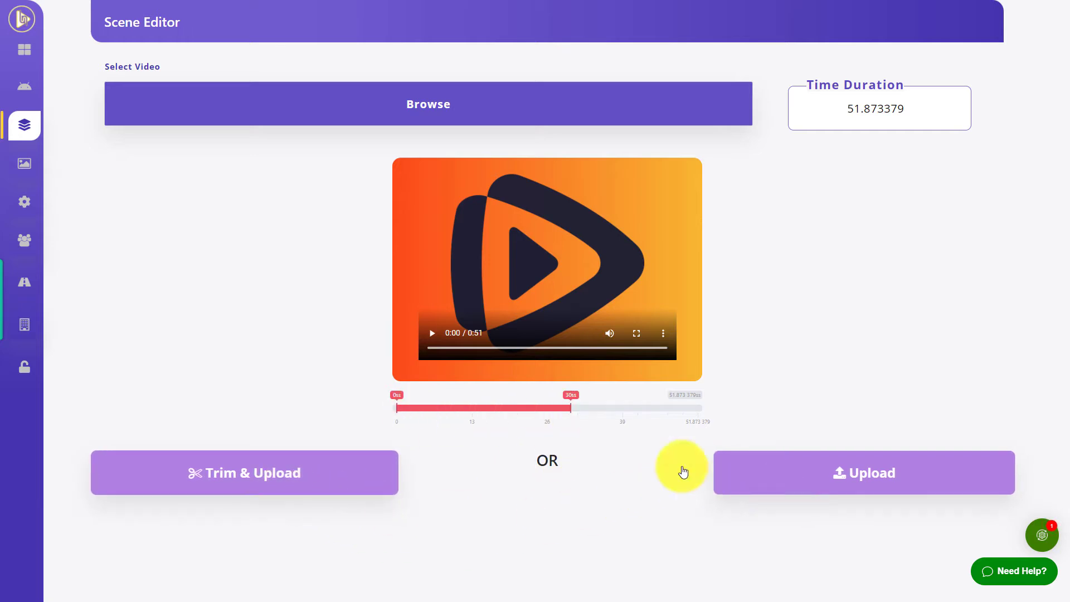
click(569, 409)
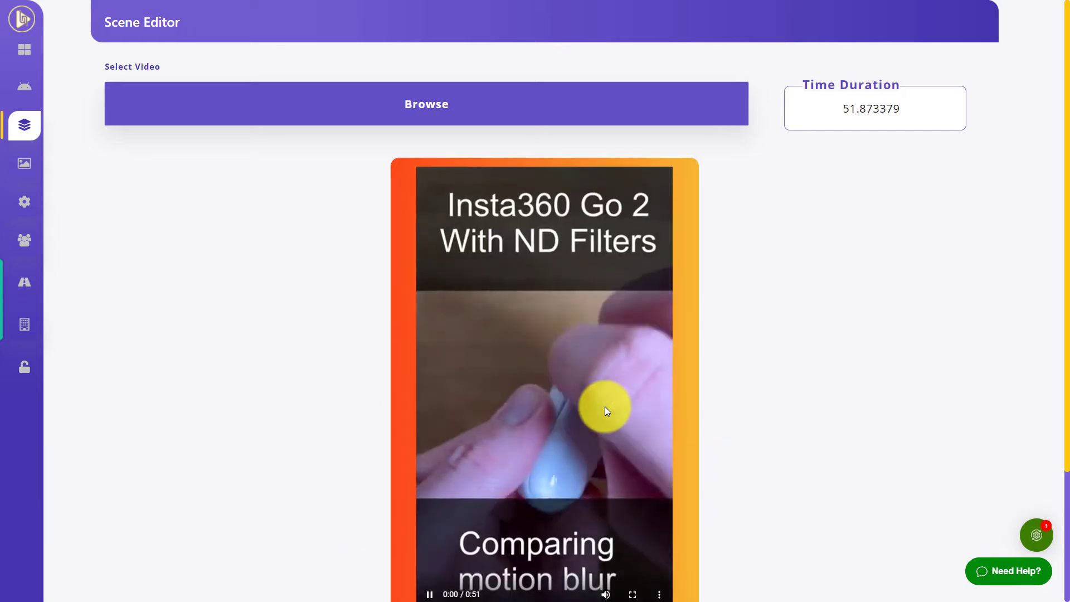
scroll(315, 340, down, 3)
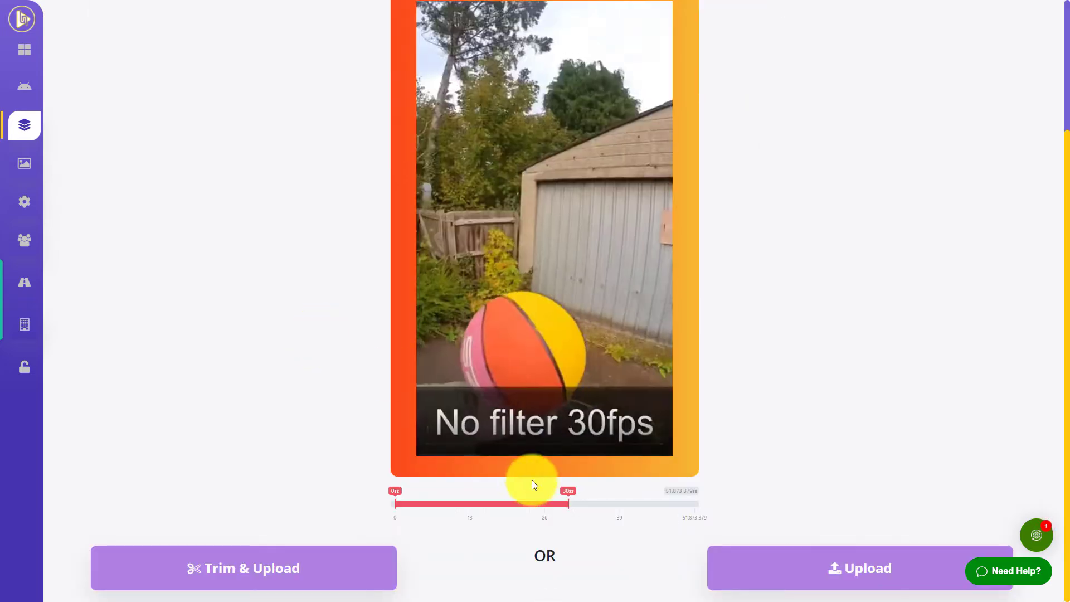
click(567, 505)
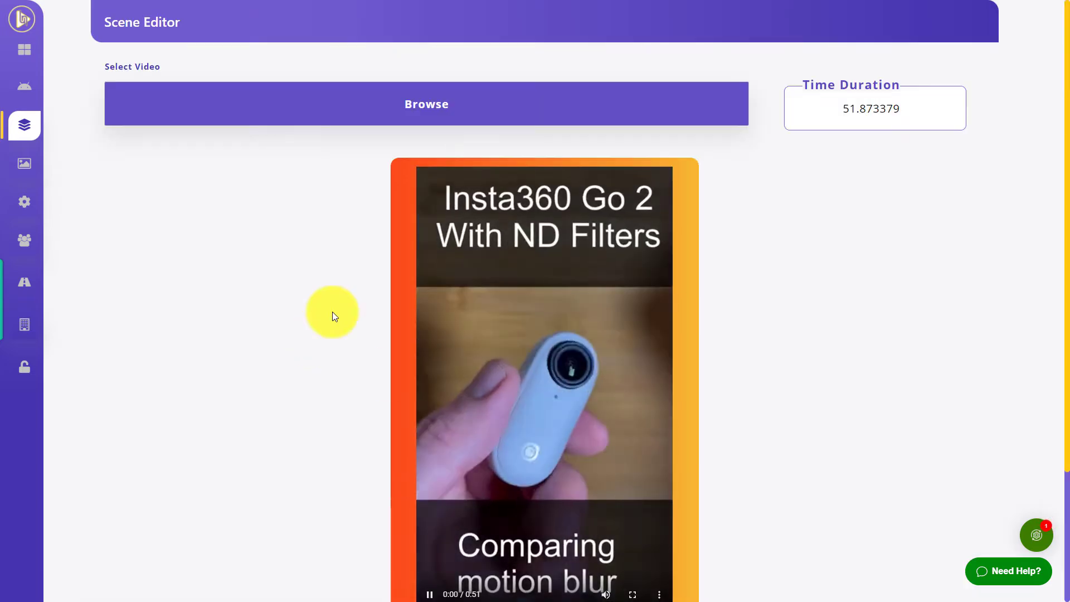
scroll(330, 303, down, 3)
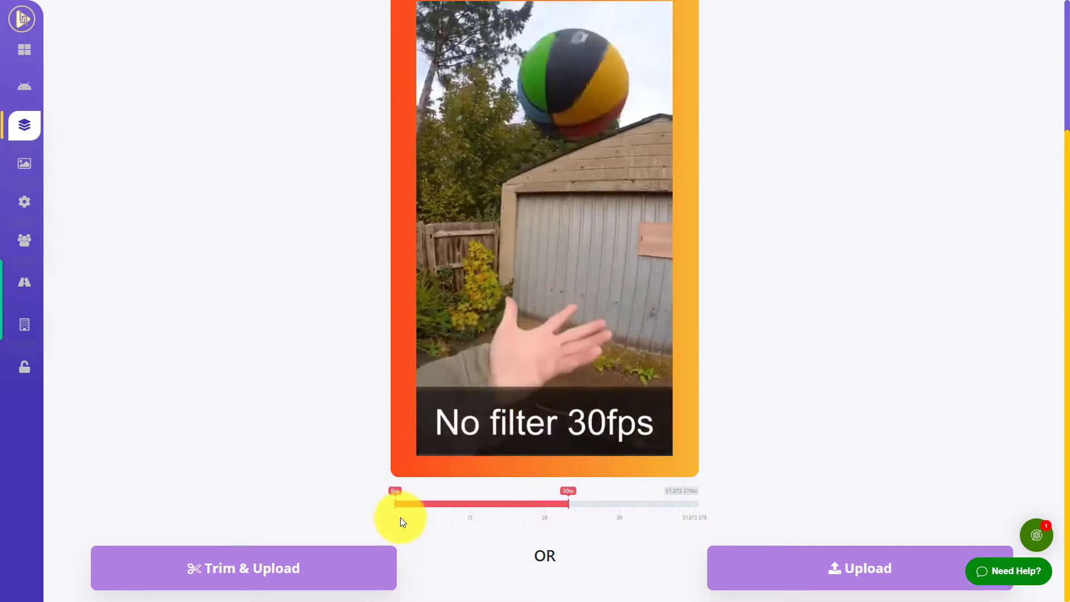
drag(394, 493, 400, 494)
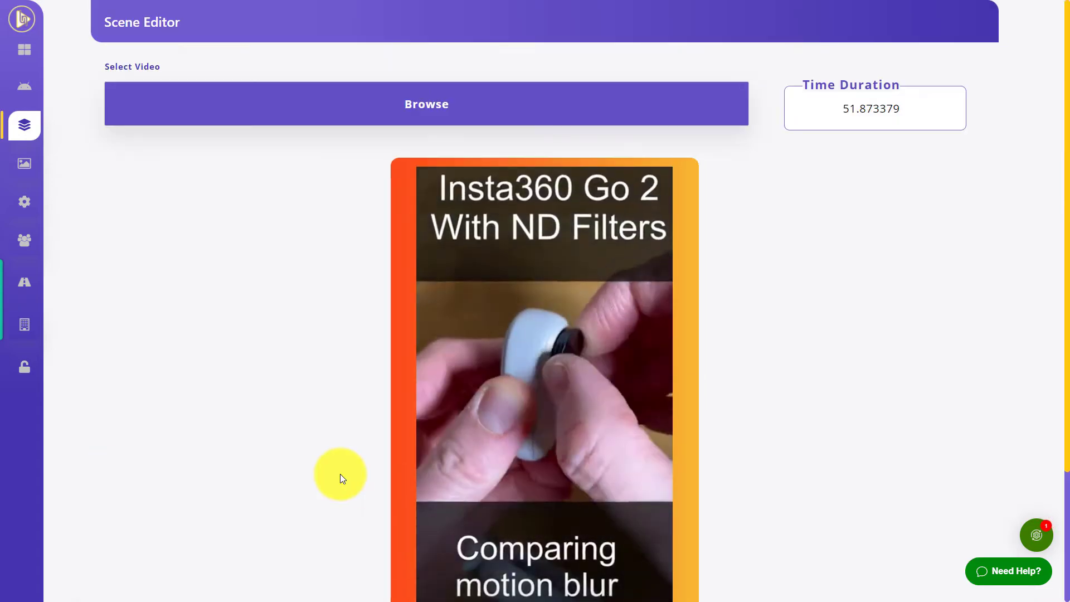
scroll(340, 475, down, 3)
drag(576, 500, 557, 492)
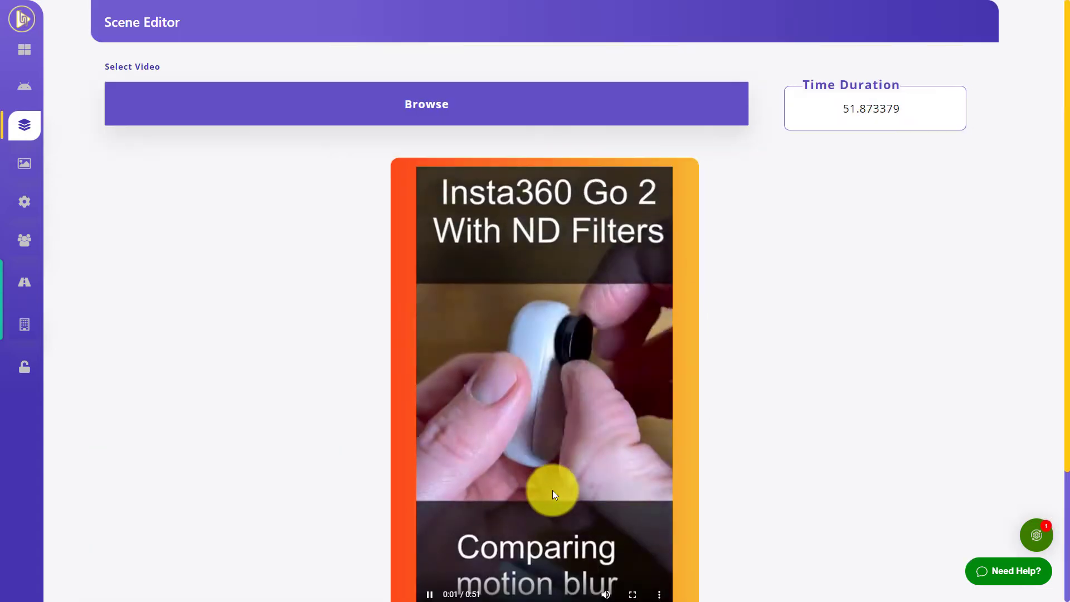
scroll(433, 423, down, 3)
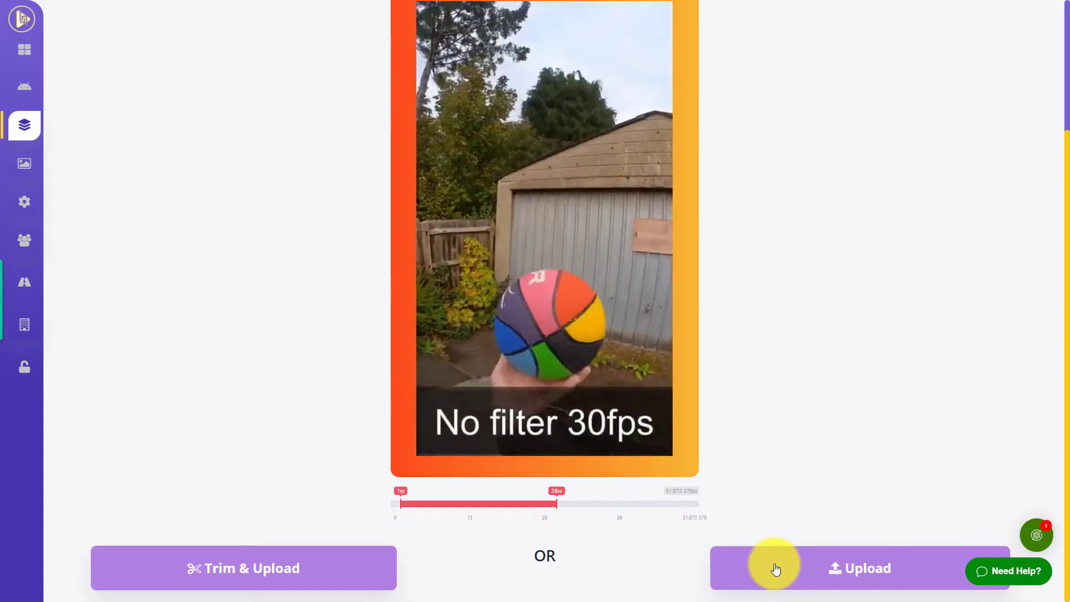
Pause the preview, trim the video to the selected range and upload it to the project
click(778, 567)
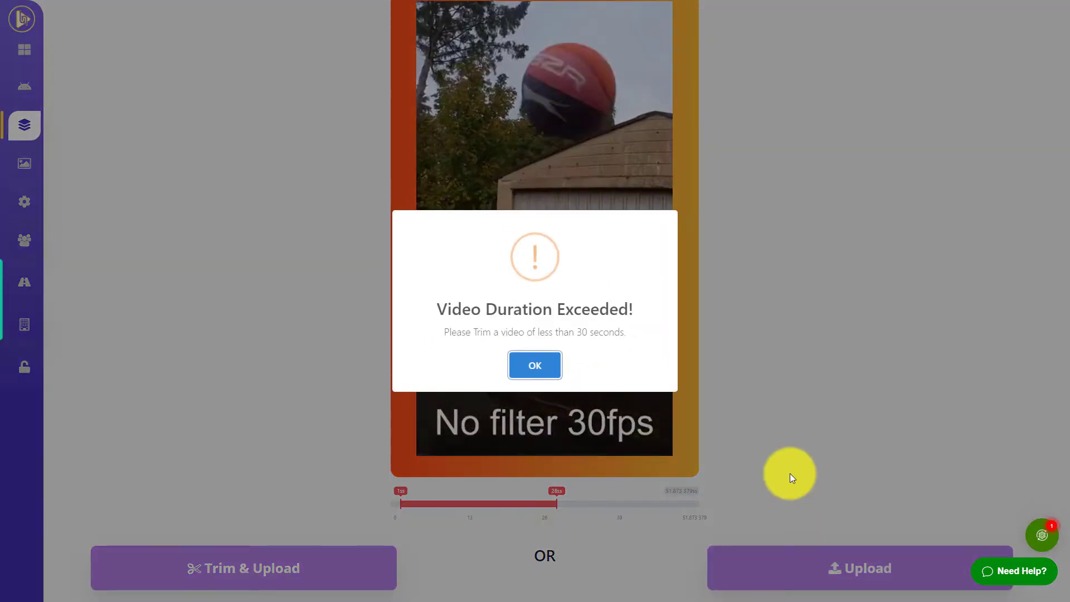
click(535, 366)
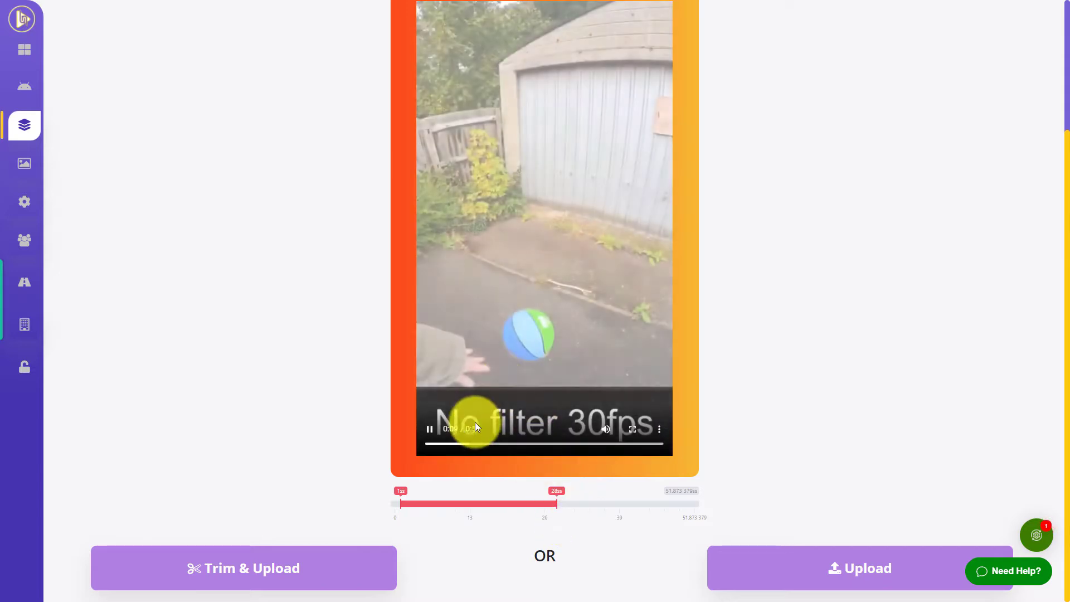
click(429, 429)
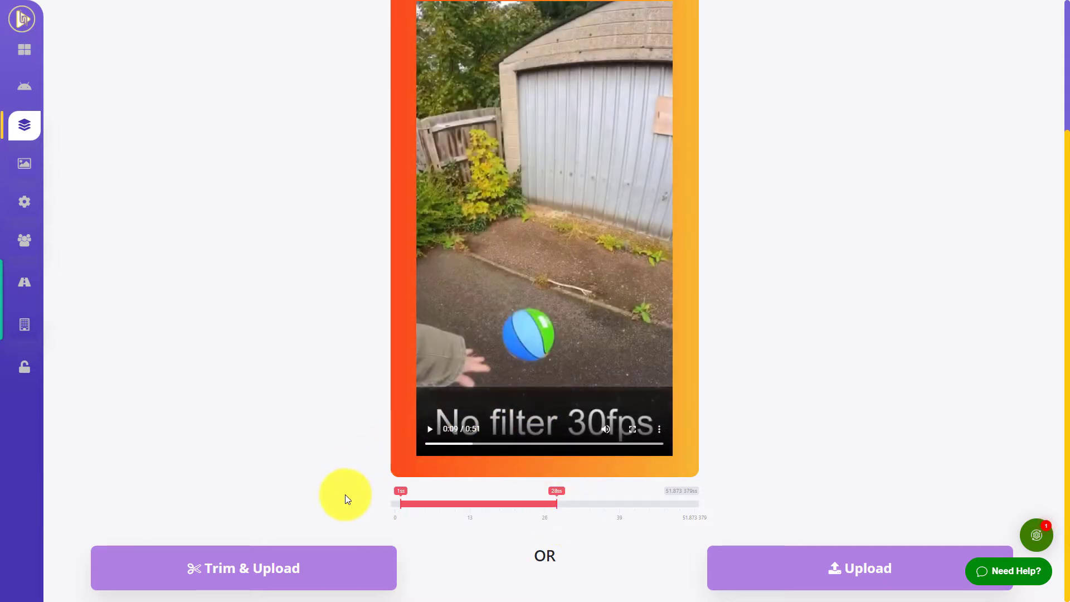
click(332, 559)
scroll(343, 530, down, 1)
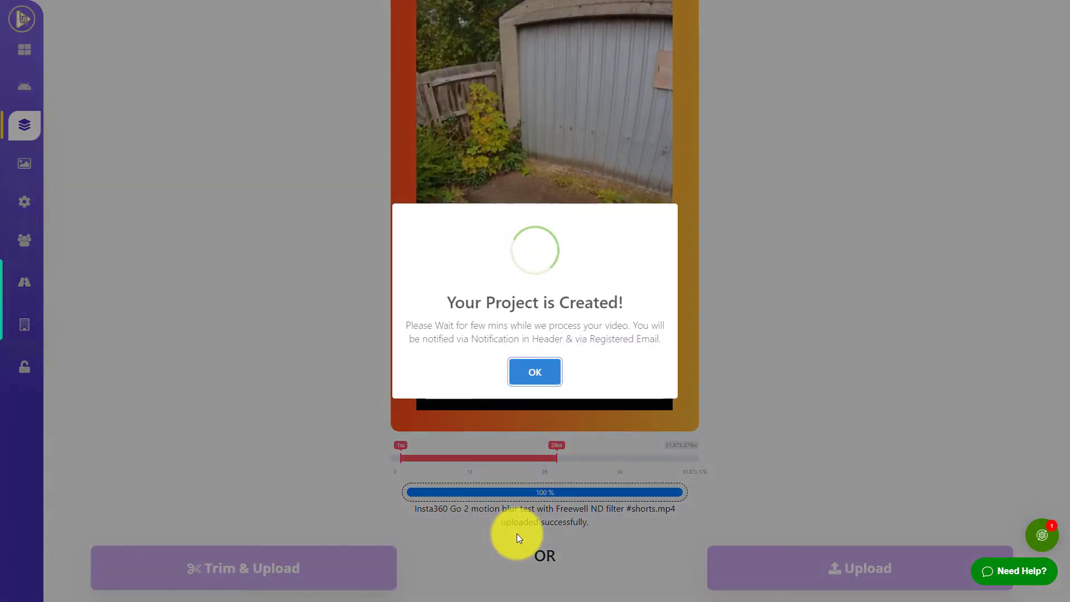
click(530, 388)
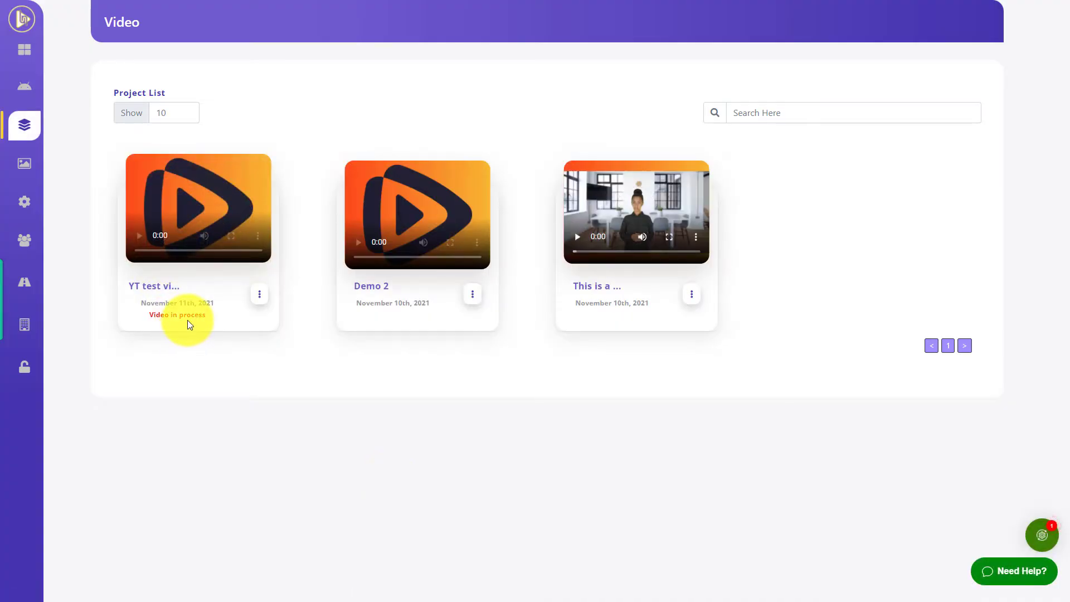
Try to open the YT test video project from the project list
click(258, 294)
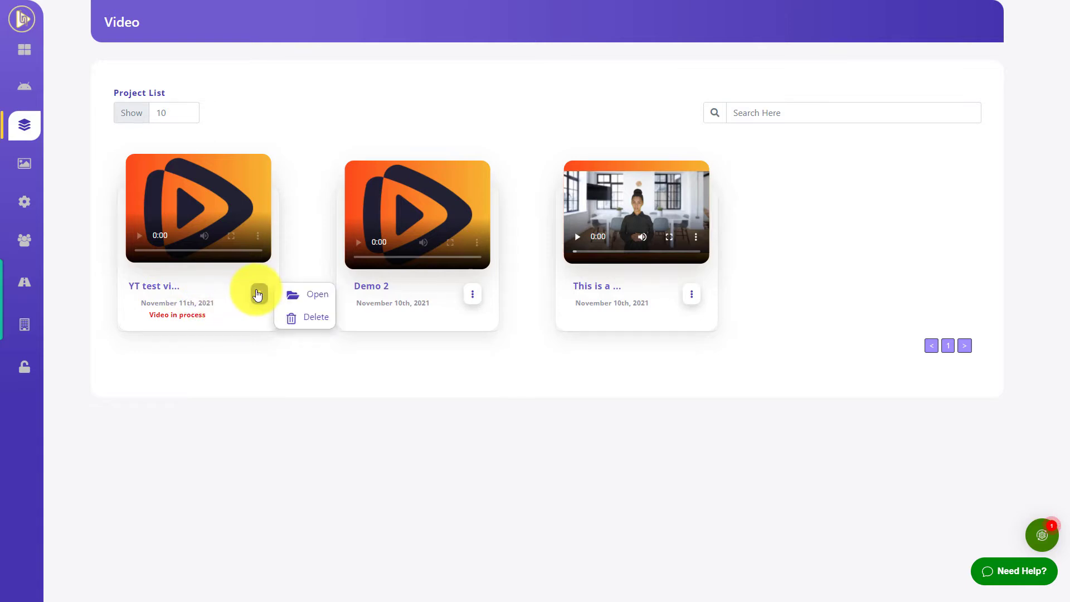
click(294, 294)
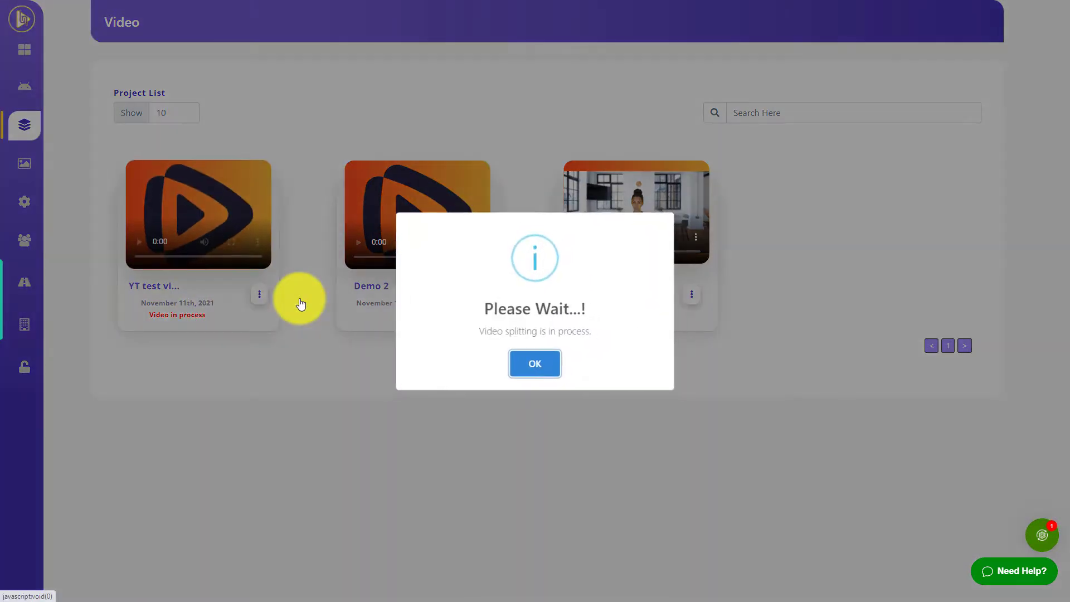
click(533, 365)
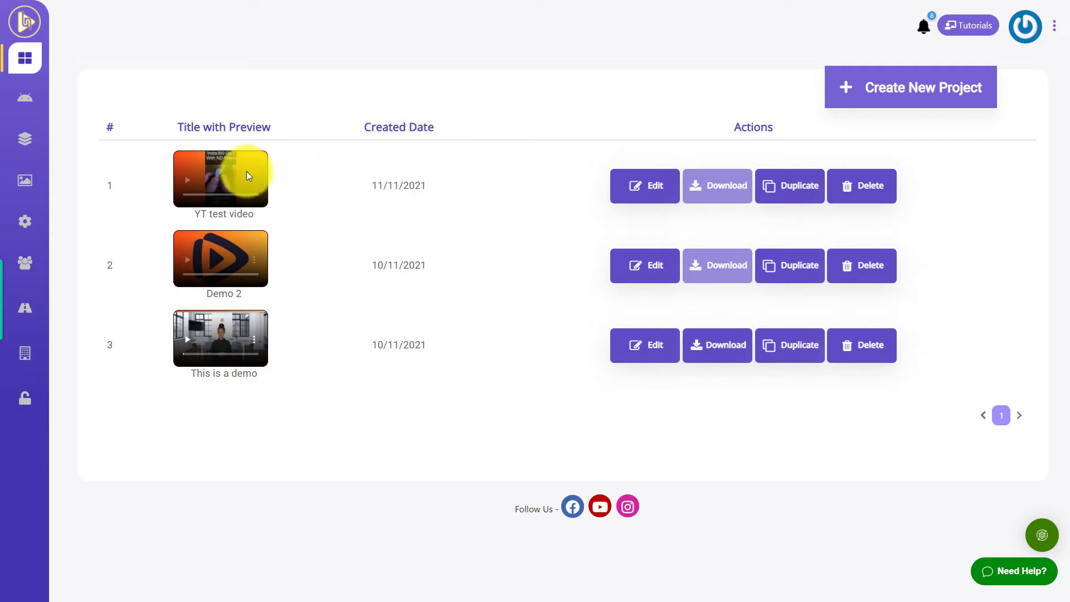
Open the YT test video project for editing and load its Part_1.mp4 scene in the frame editor
click(644, 190)
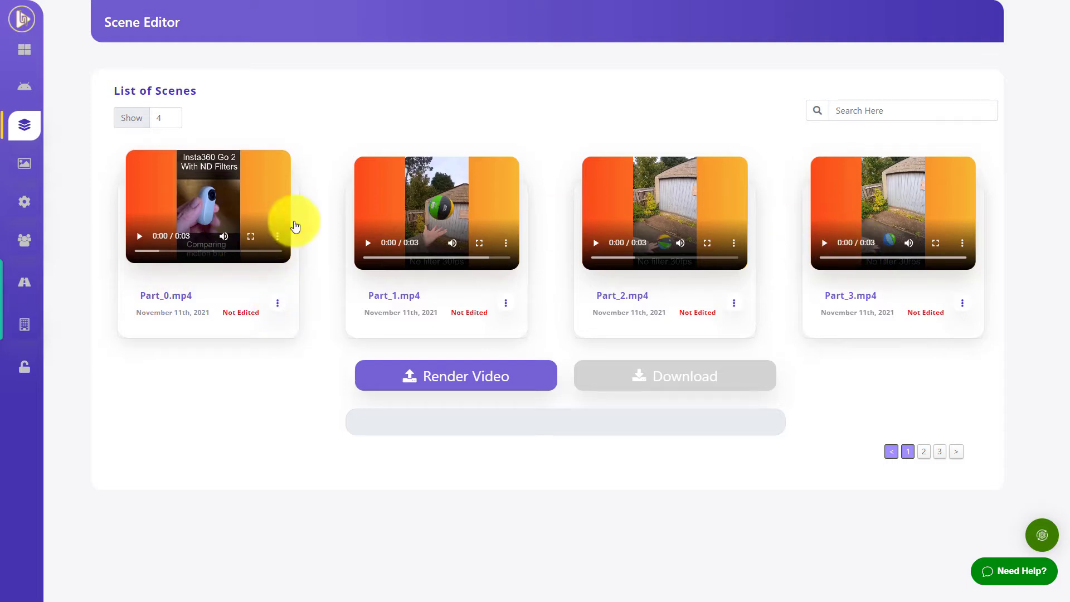
click(505, 303)
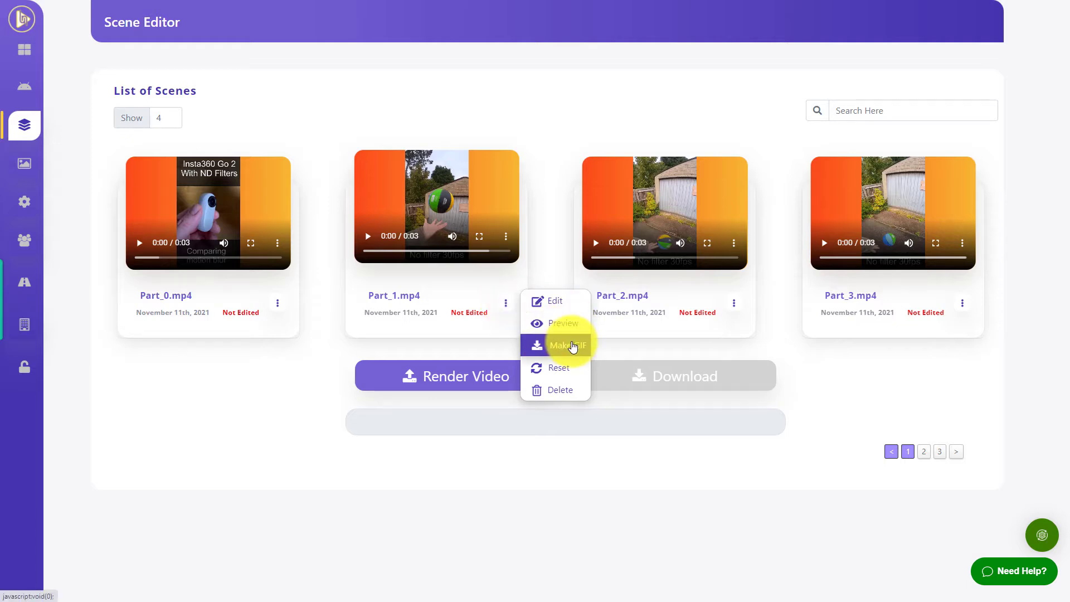
click(559, 303)
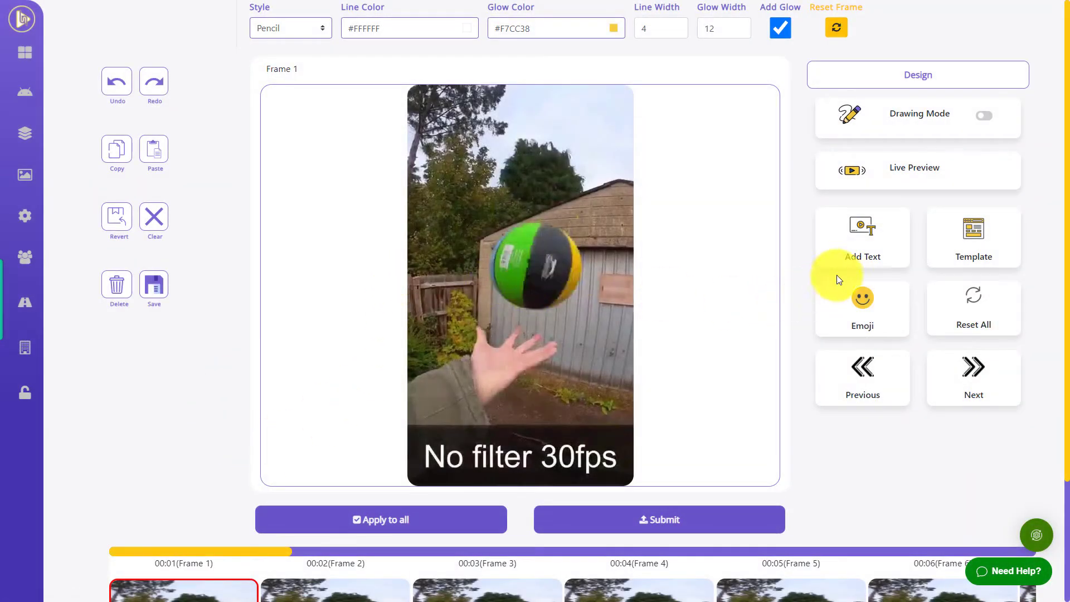
Enable drawing mode with the Pencil style and a line width of 15, and draw a glowing outline around the ball in Frame 1
click(982, 116)
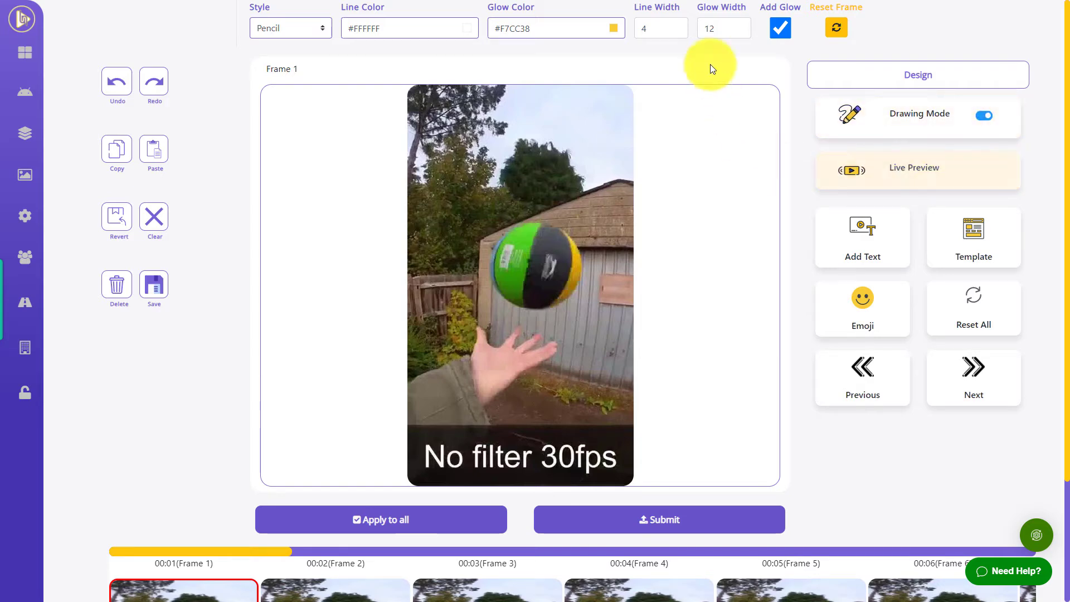
click(321, 29)
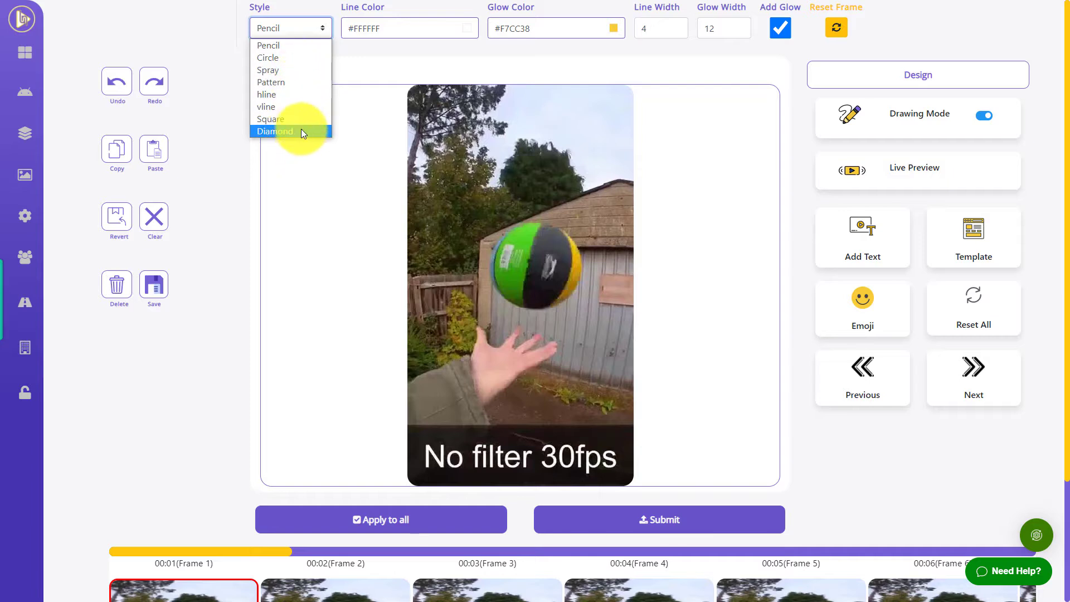
click(293, 47)
double_click(640, 26)
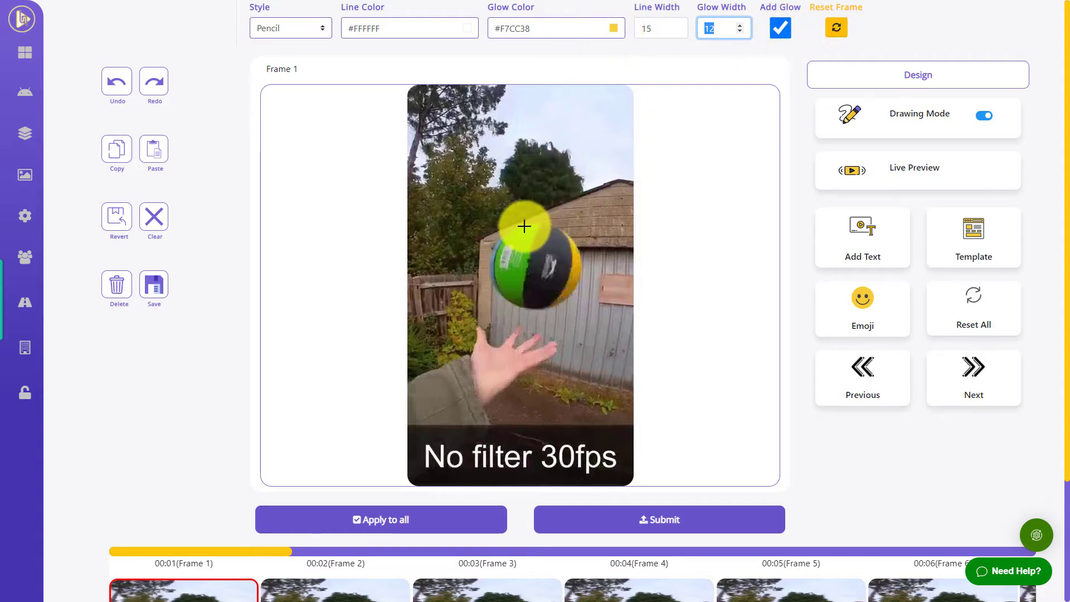
mouse_move(524, 226)
mouse_down()
mouse_move(551, 225)
mouse_move(578, 244)
mouse_move(581, 281)
mouse_move(566, 296)
mouse_move(504, 296)
mouse_move(500, 234)
mouse_move(524, 226)
mouse_up()
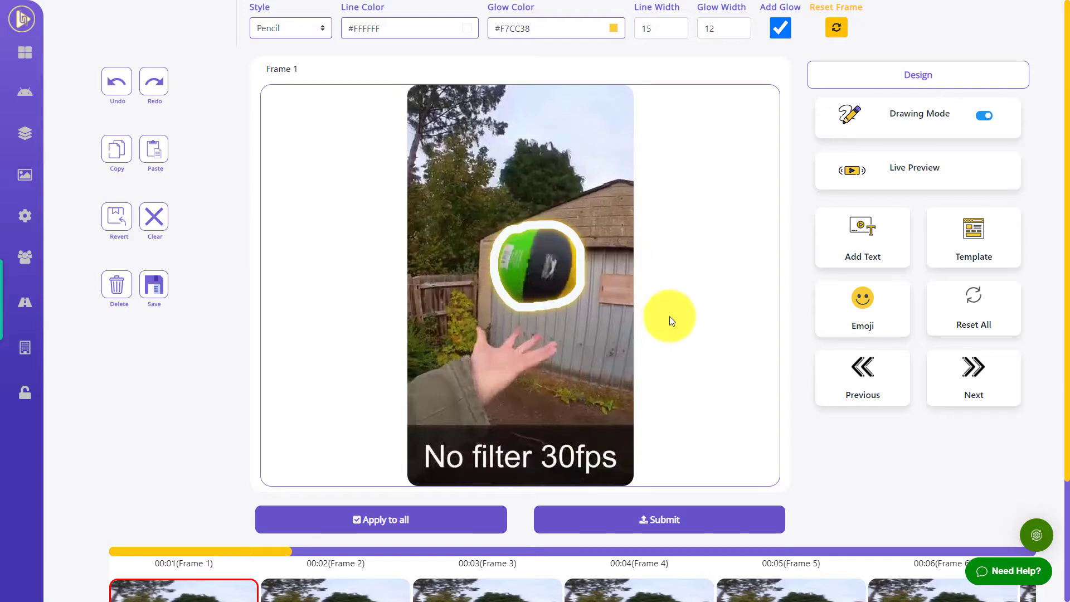
Try to apply the ball outline from Frame 1 to all frames of the scene
scroll(670, 316, down, 3)
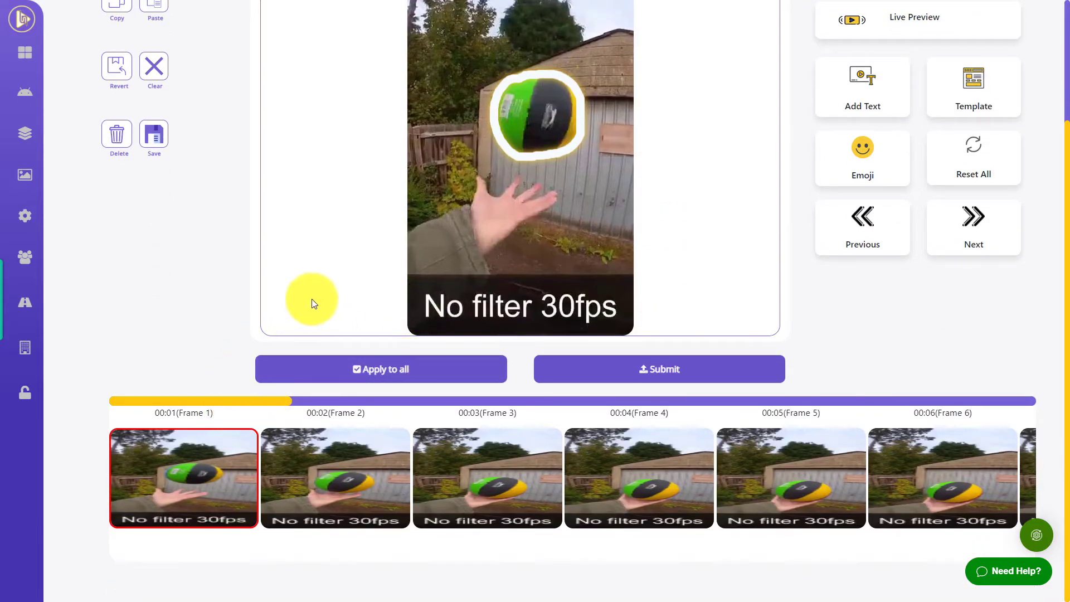
scroll(312, 299, up, 2)
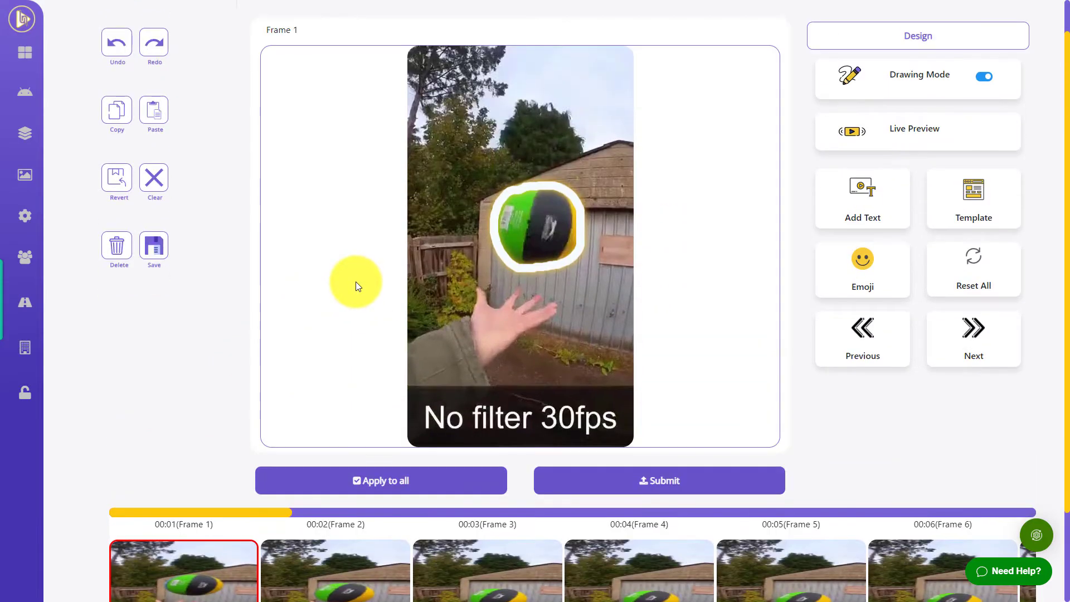
click(406, 478)
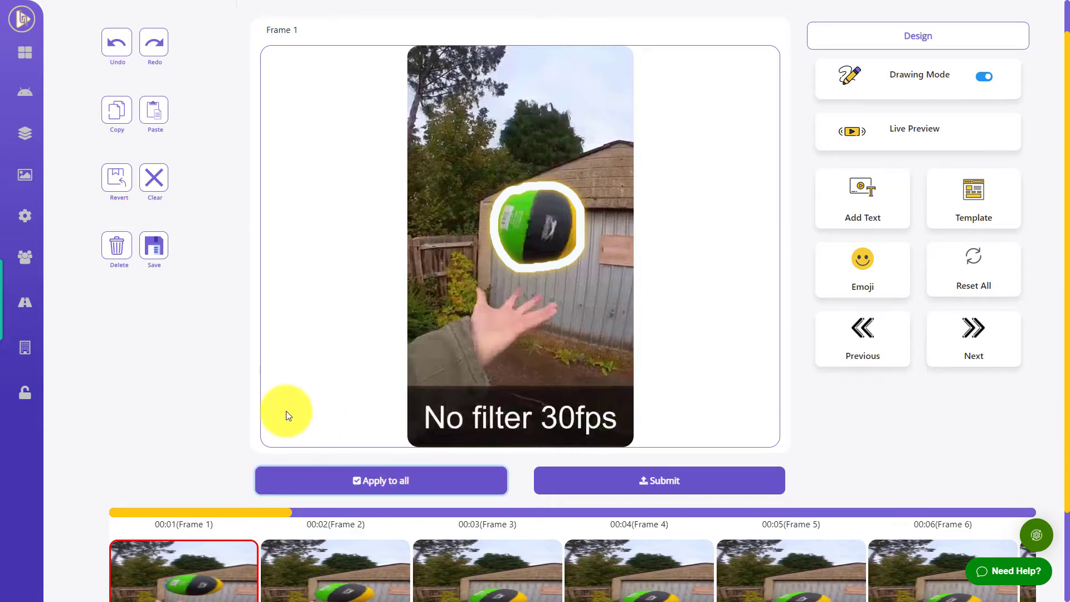
scroll(261, 369, down, 2)
scroll(298, 370, up, 1)
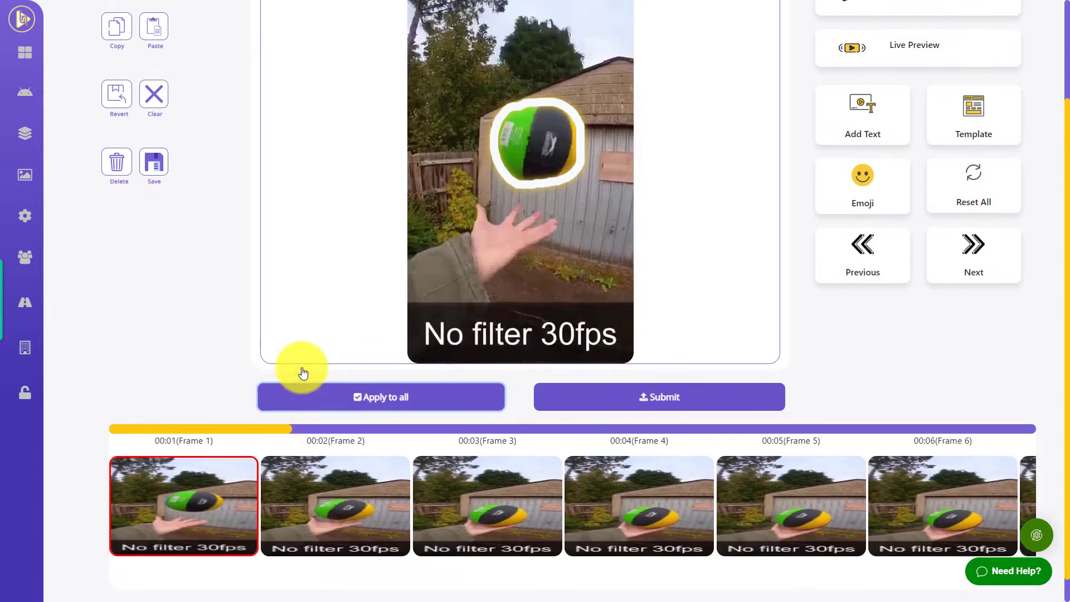
scroll(303, 373, up, 2)
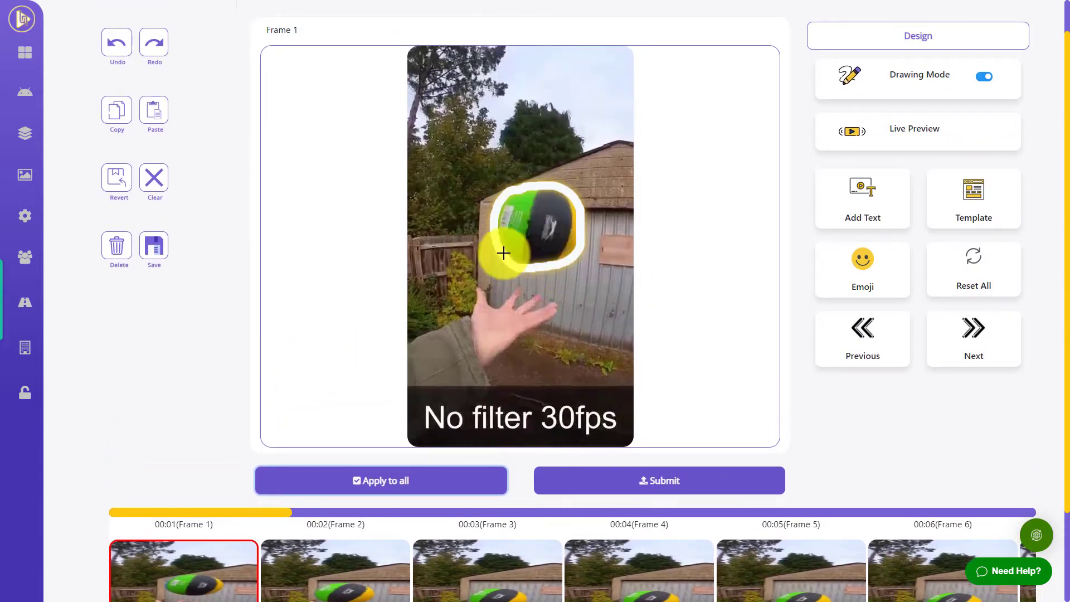
Switch to Frame 2 and save the drawing changes made to Frame 1
scroll(491, 304, down, 2)
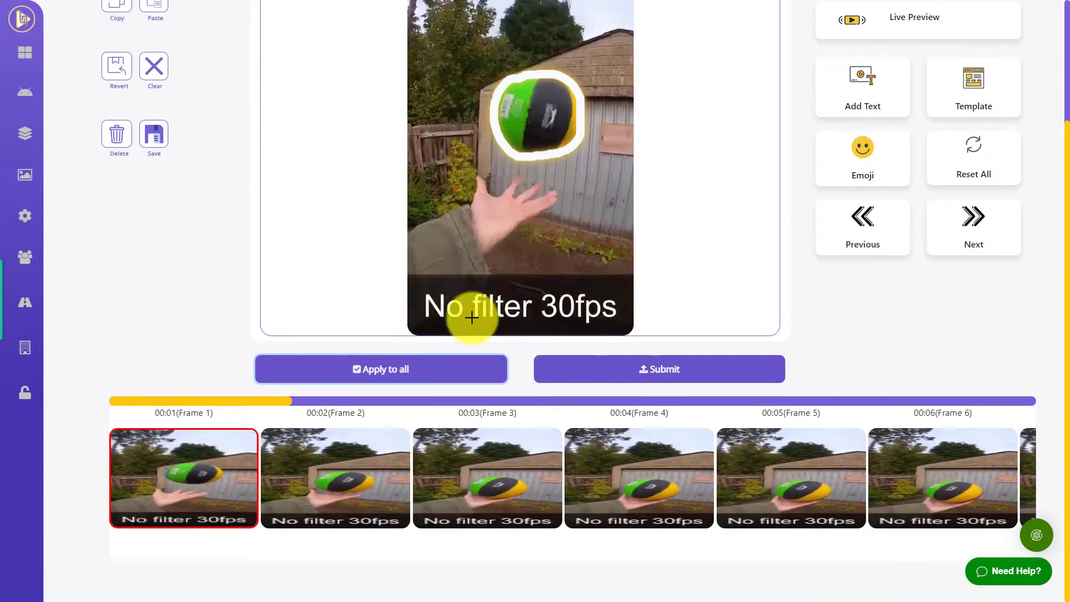
click(351, 471)
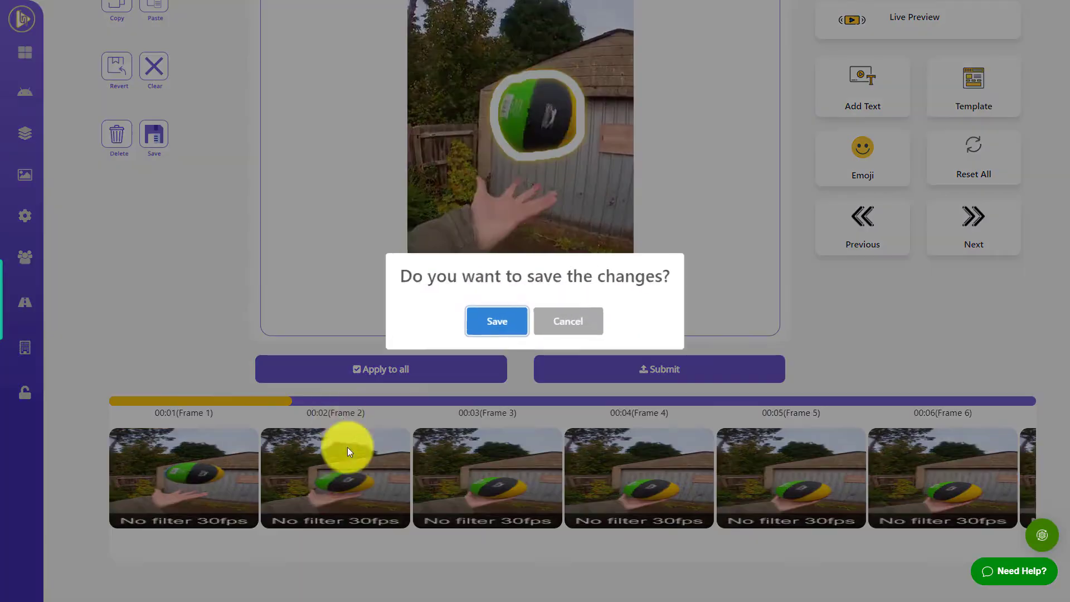
click(499, 321)
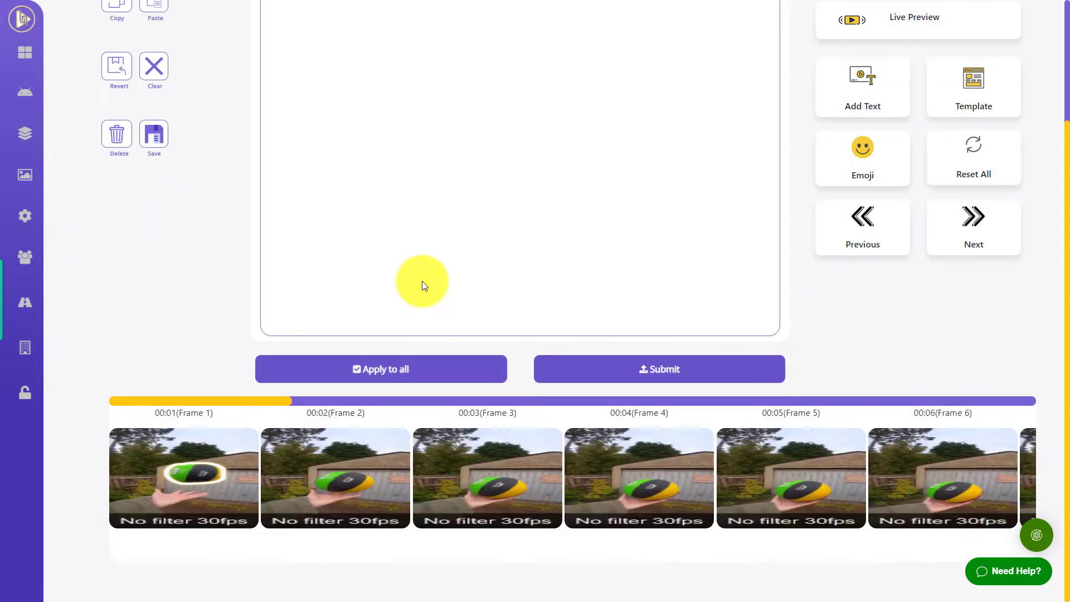
Try to leave Frame 1 for Frame 2 or Frame 3 while saving the drawing changes
click(348, 469)
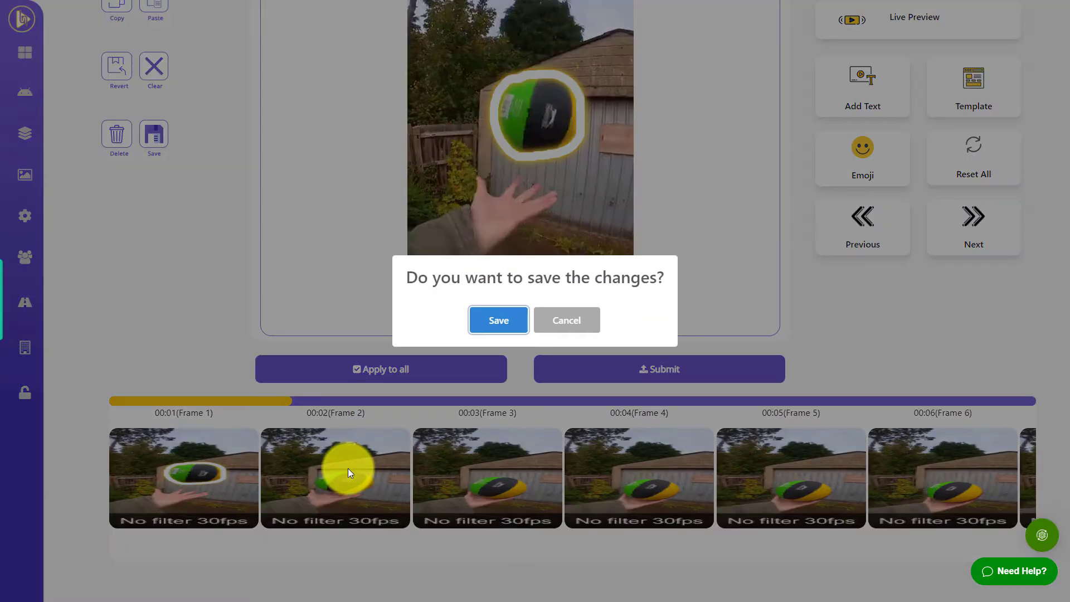
click(494, 316)
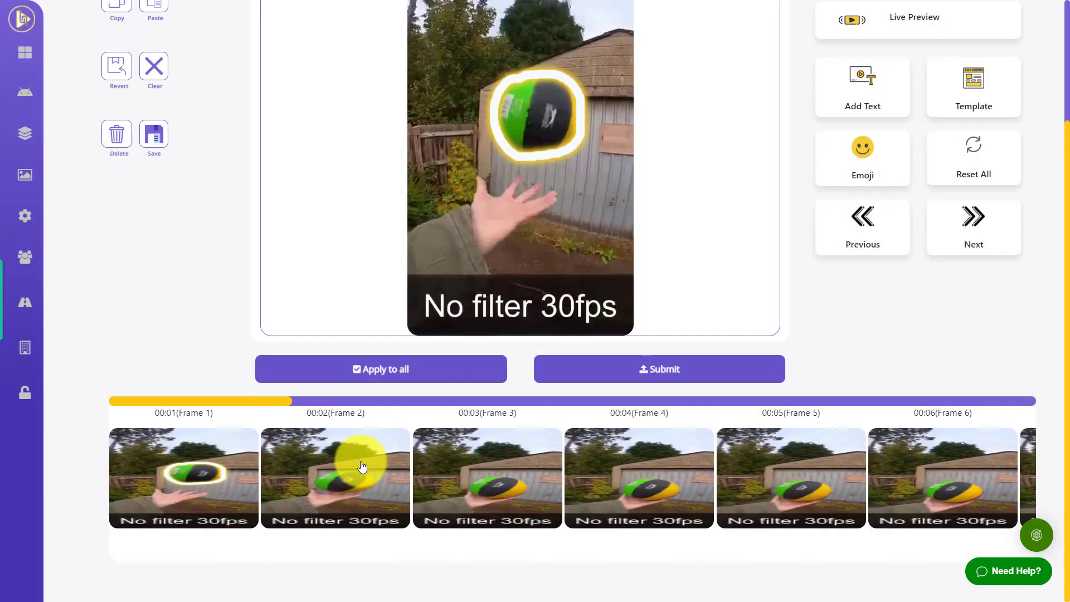
click(360, 464)
click(506, 332)
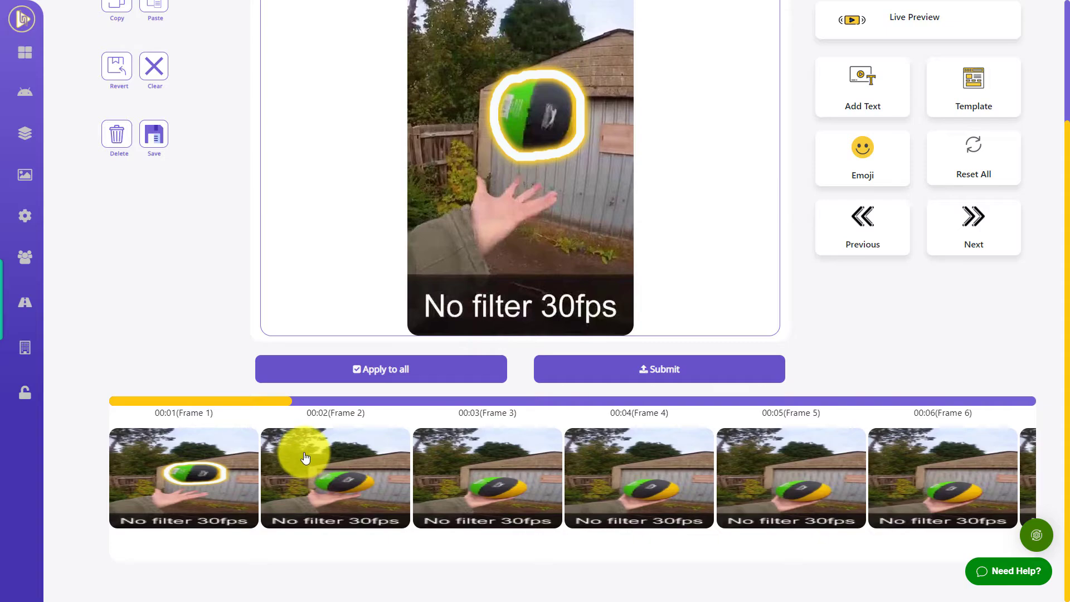
scroll(312, 440, up, 3)
scroll(323, 412, down, 3)
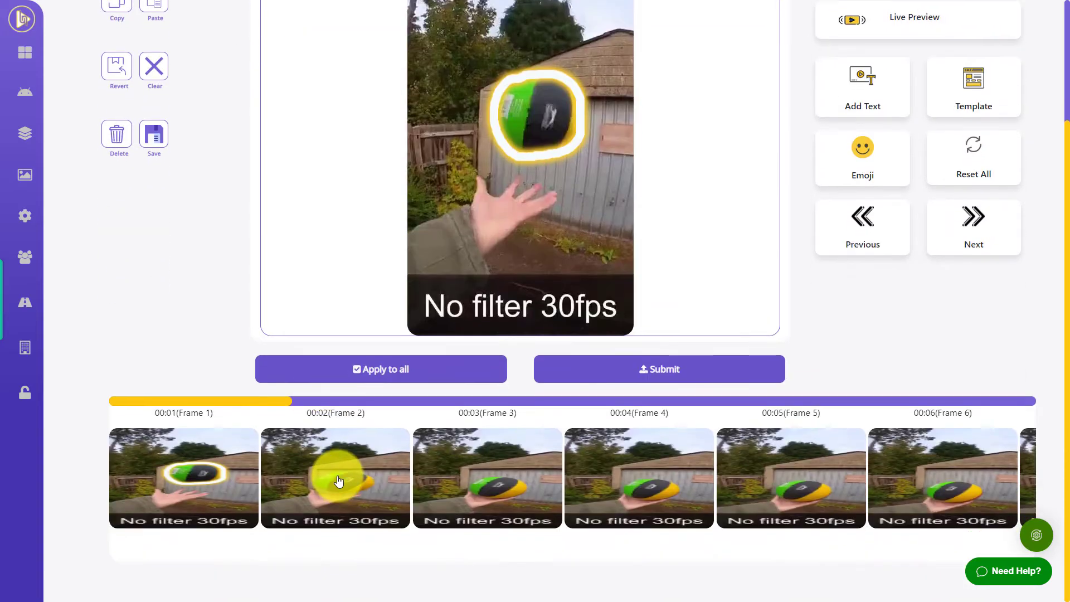
click(338, 480)
click(495, 322)
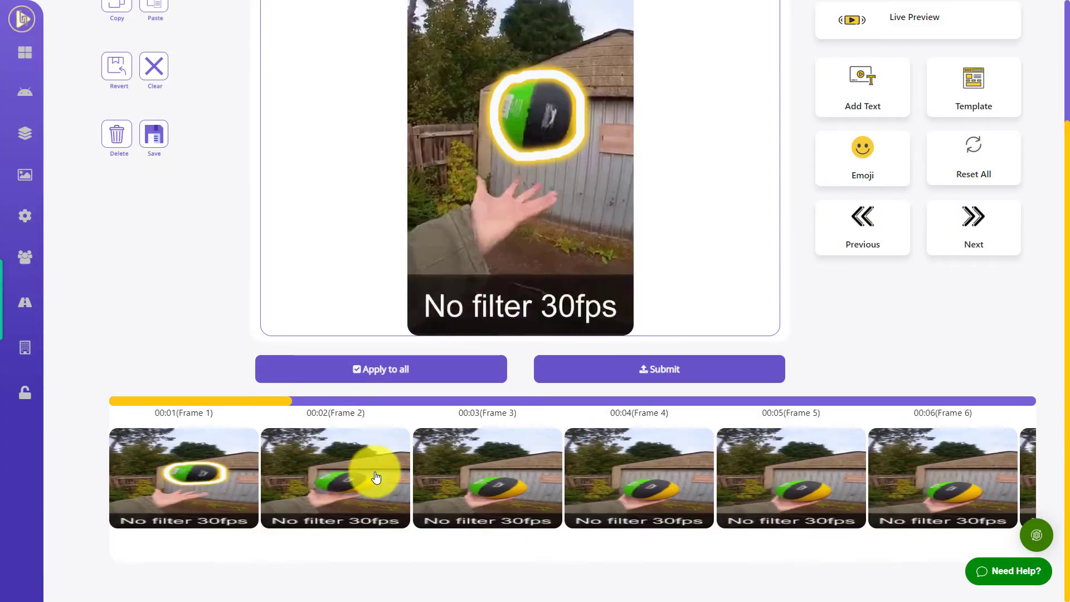
click(464, 479)
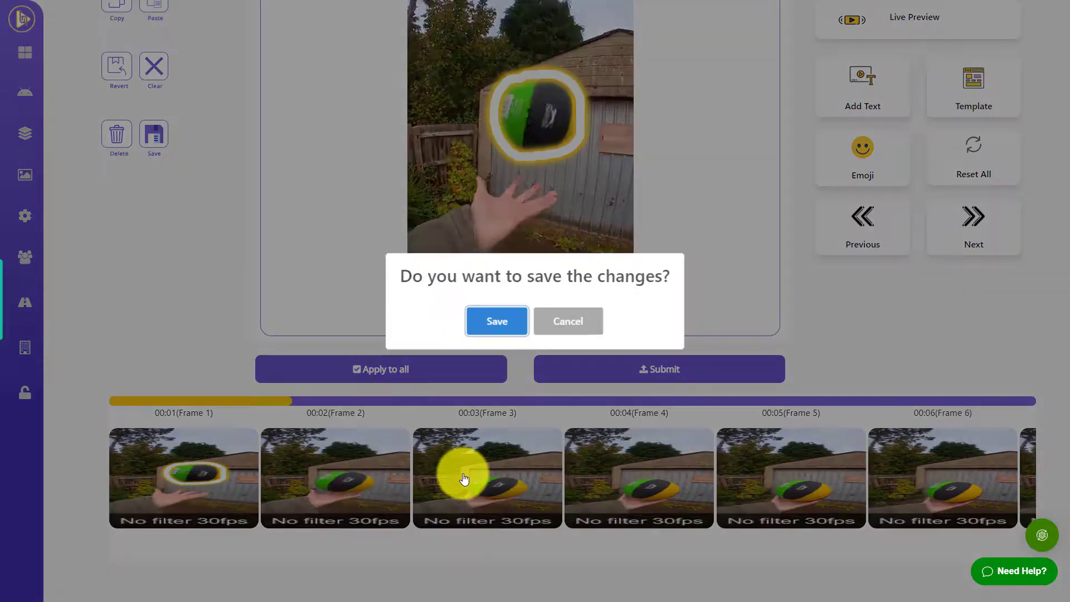
click(497, 316)
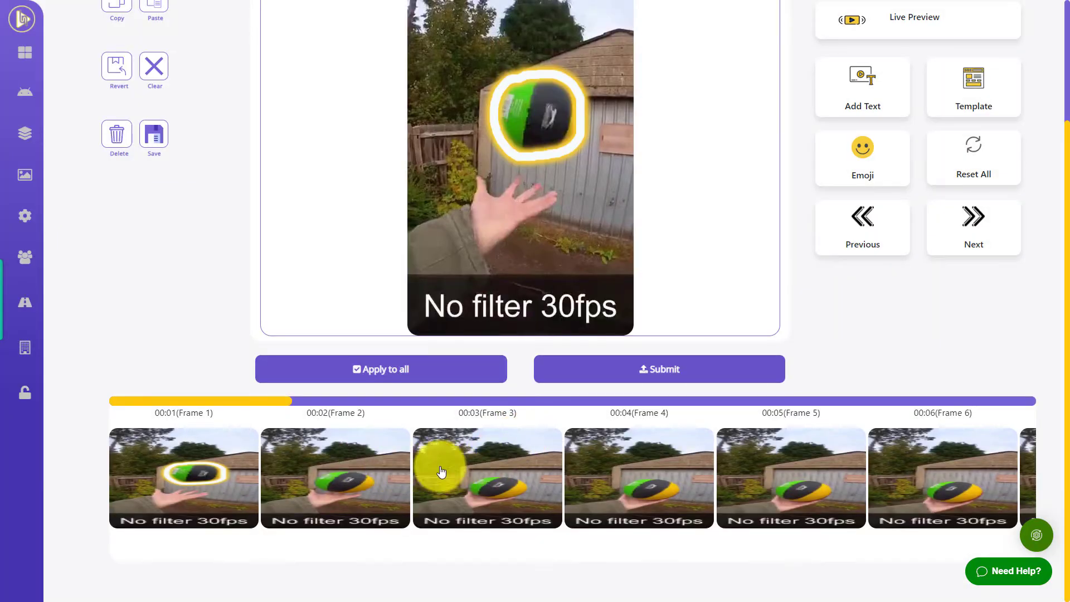
scroll(404, 479, up, 2)
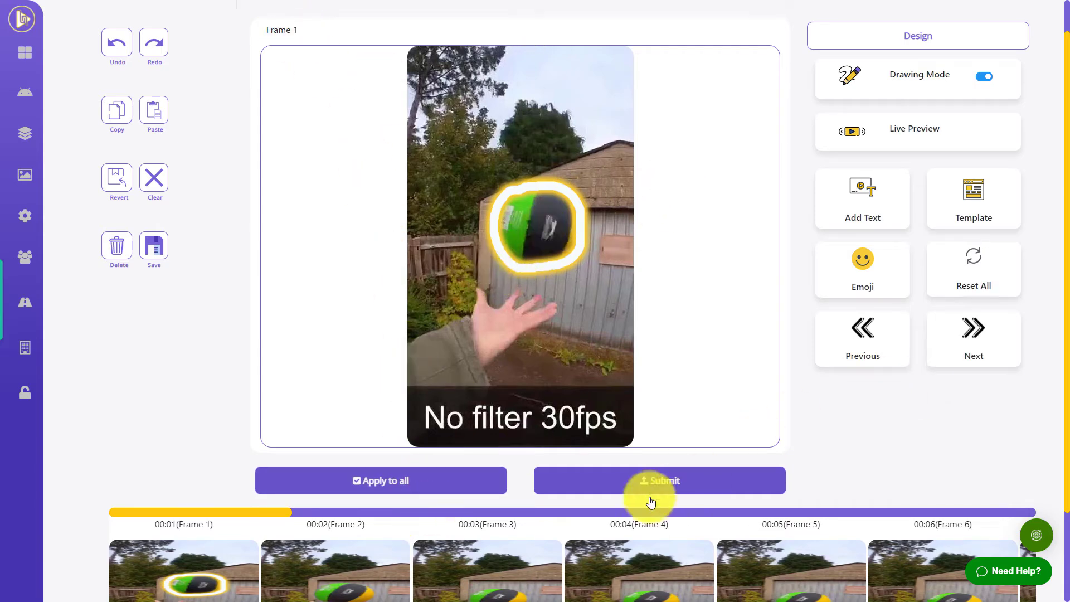
click(373, 568)
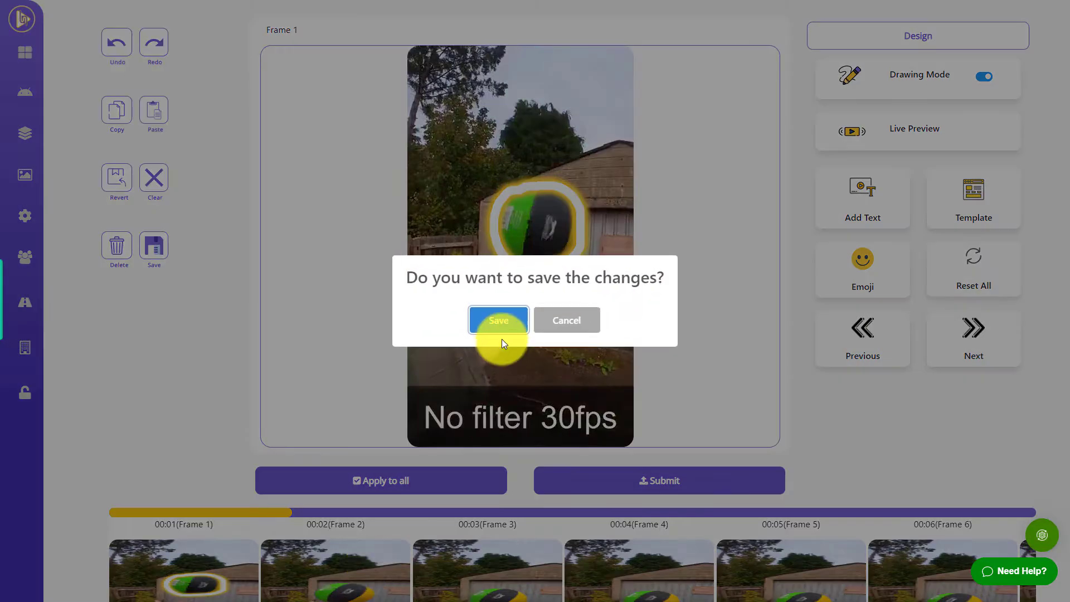
click(499, 321)
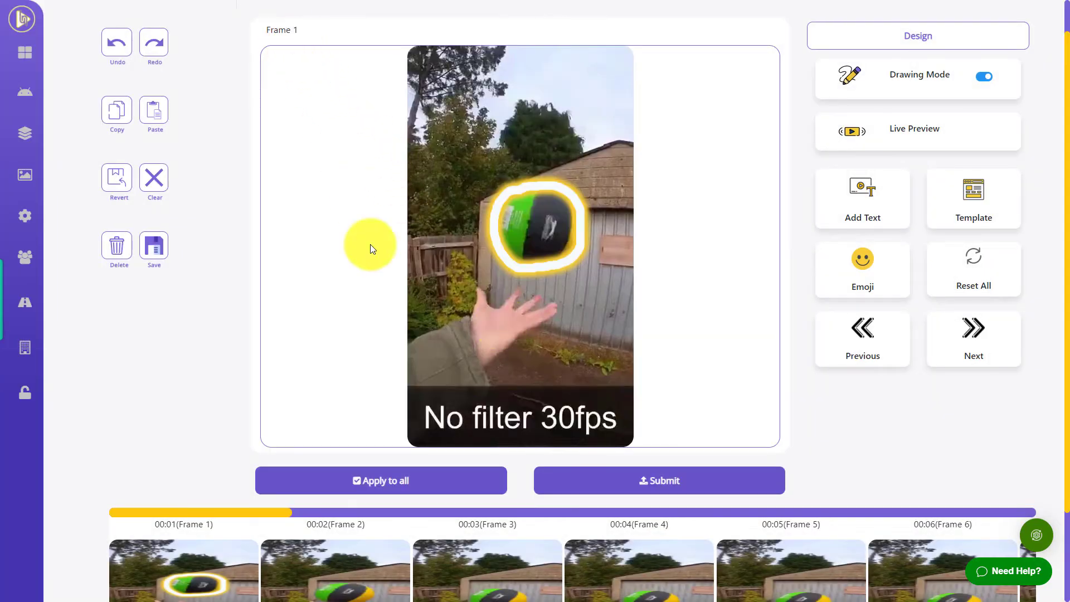
Save the scene while moving to the next scene, and return to the scene with the outlined ball
click(968, 343)
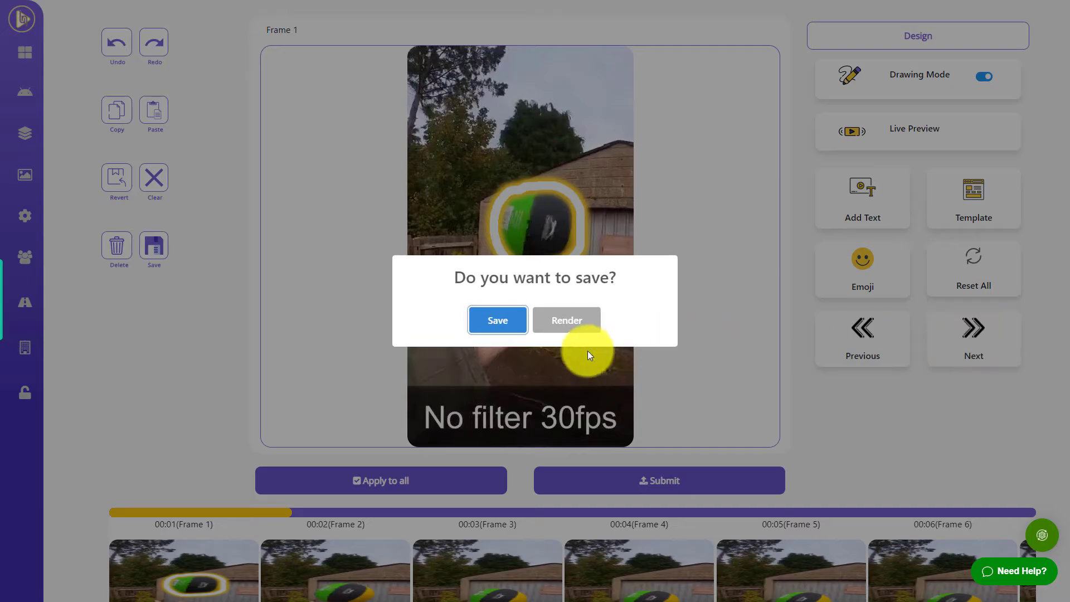
click(497, 318)
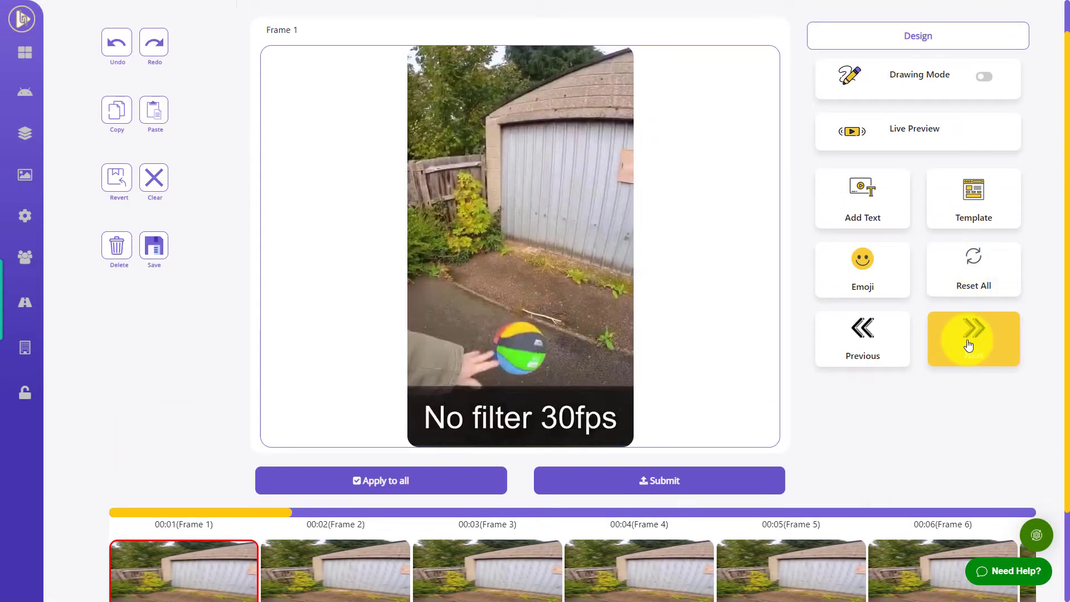
click(888, 334)
click(510, 330)
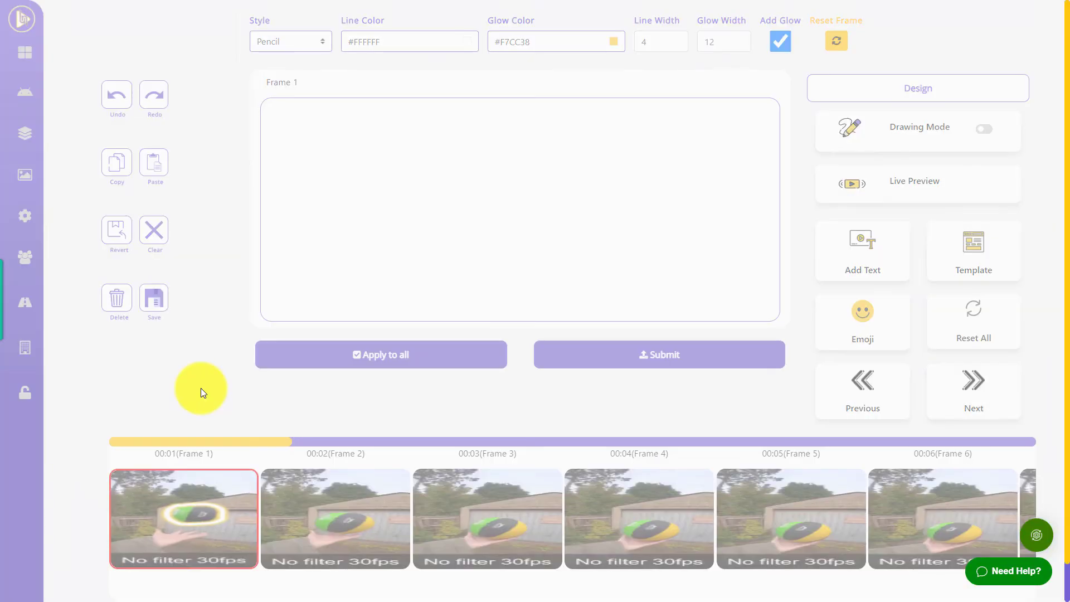
Open Frame 2 of the scene and enable drawing mode for it
scroll(215, 396, down, 2)
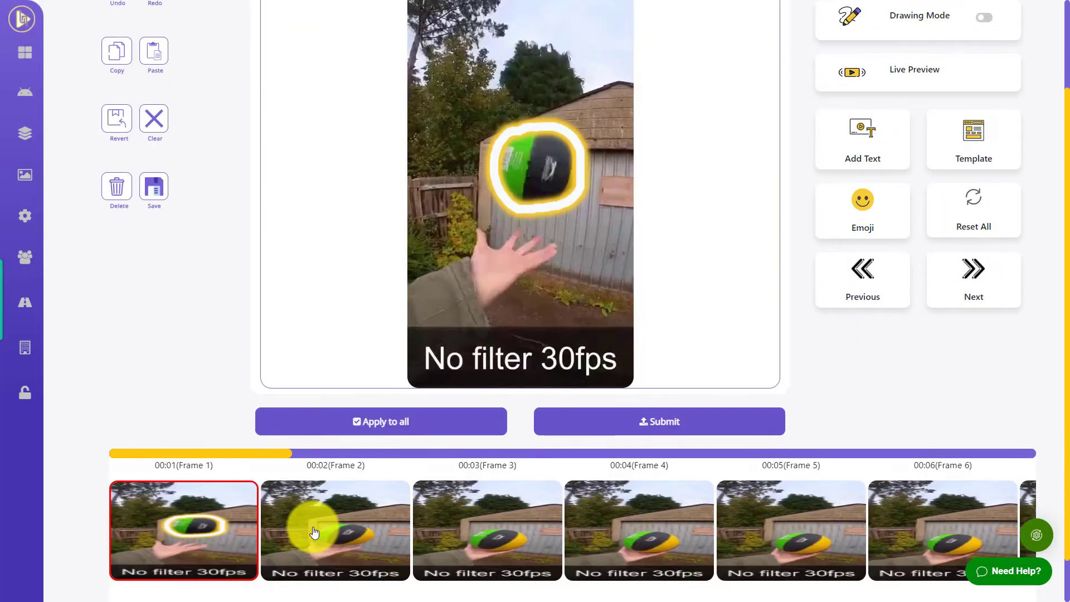
click(312, 526)
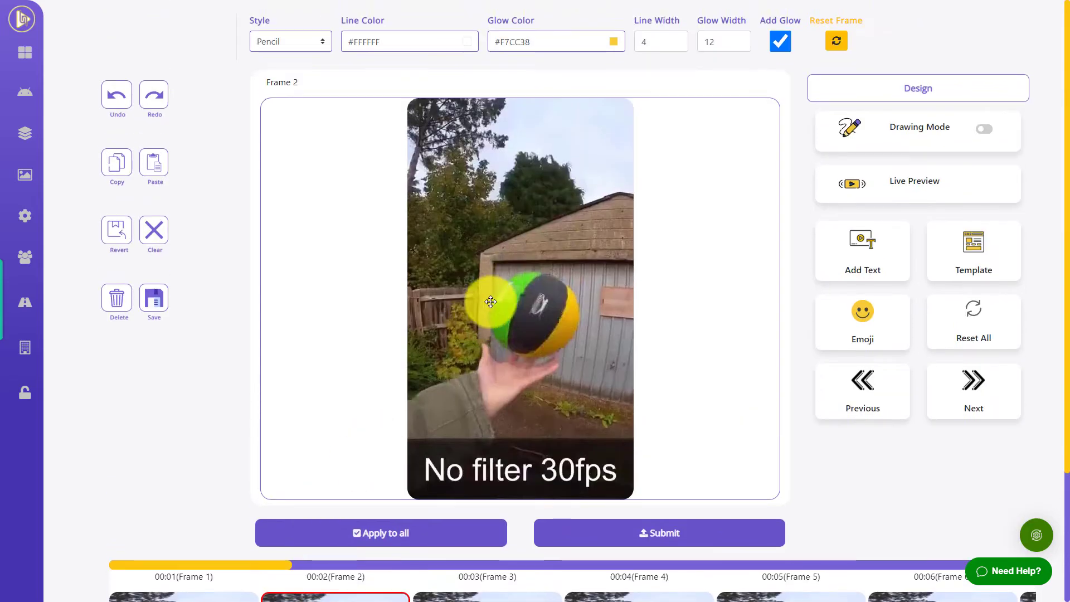
click(984, 128)
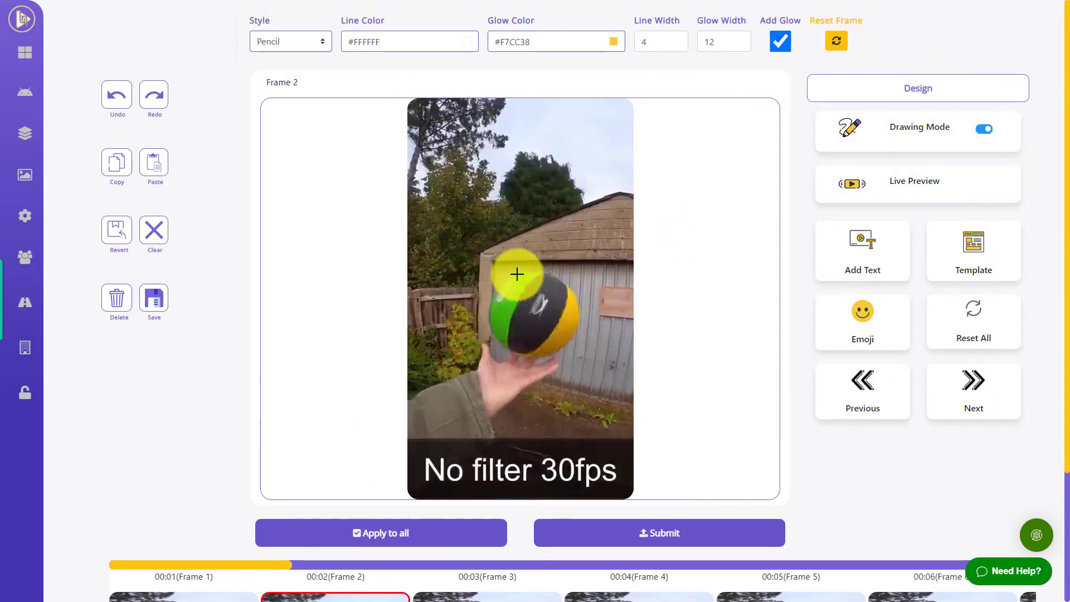
Replace the thin trial stroke in Frame 2 with a glowing ball outline at line width 15, and save the frame
mouse_move(517, 274)
mouse_down()
mouse_move(563, 268)
mouse_move(571, 284)
mouse_up()
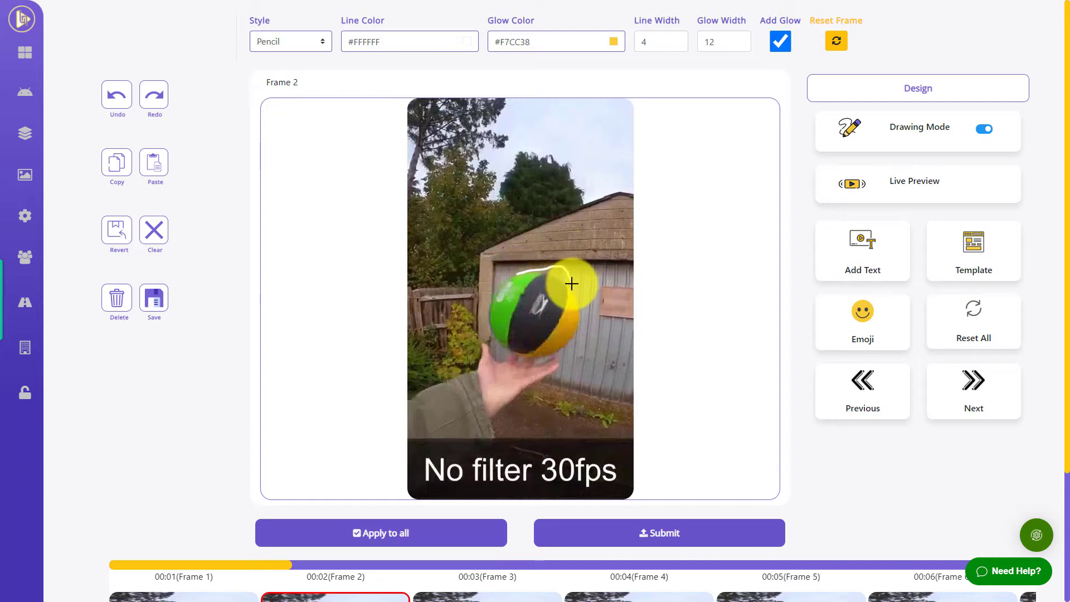
click(832, 41)
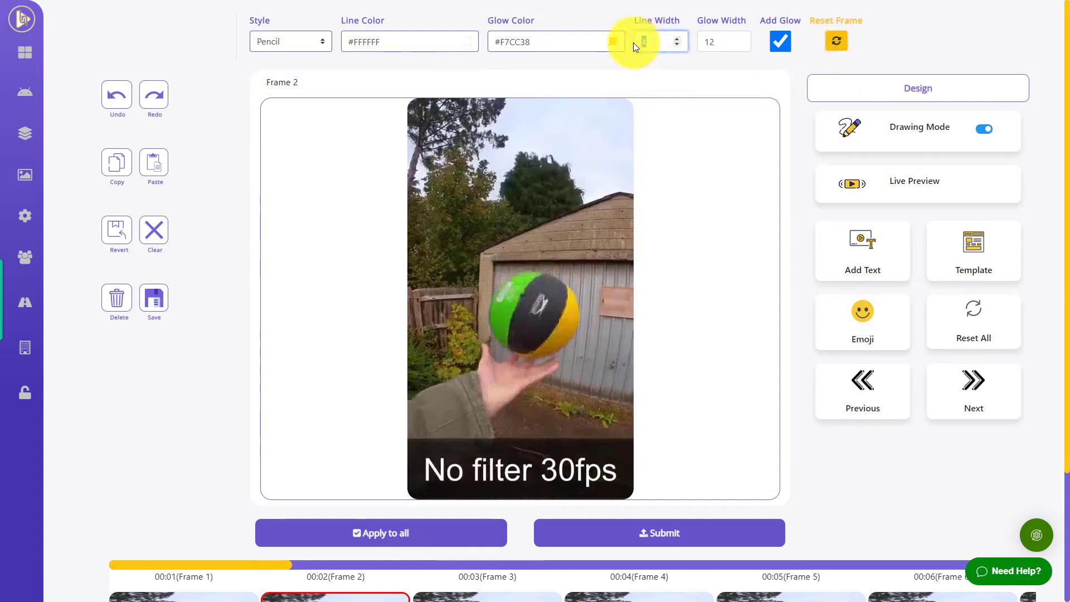
click(633, 41)
text(15)
key(Tab)
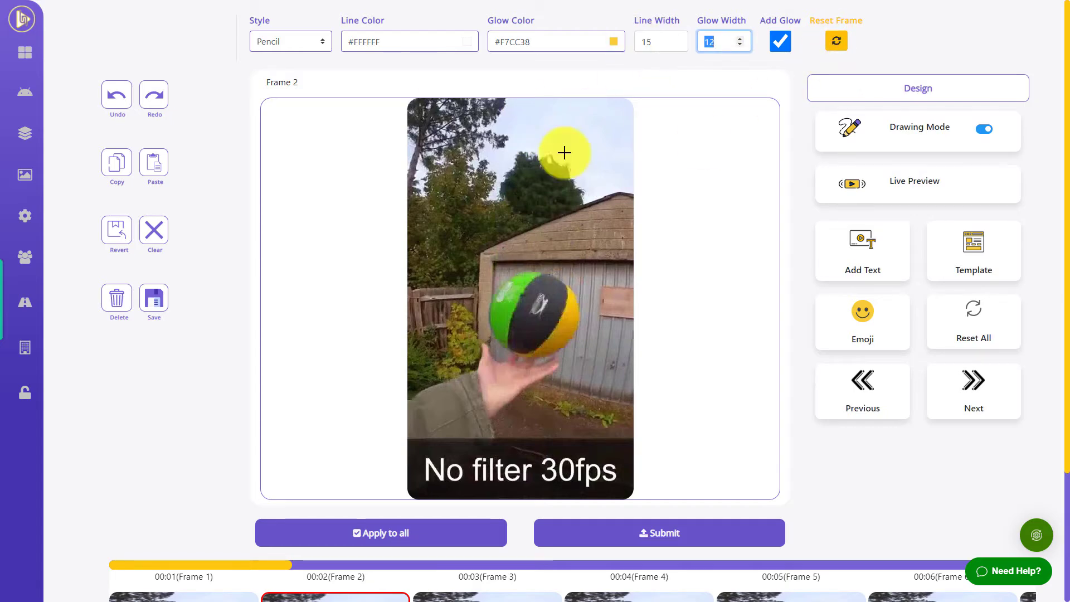
mouse_move(522, 271)
mouse_down()
mouse_move(545, 270)
mouse_move(568, 294)
mouse_move(568, 329)
mouse_move(541, 356)
mouse_move(505, 348)
mouse_move(490, 303)
mouse_move(511, 275)
mouse_move(532, 271)
mouse_up()
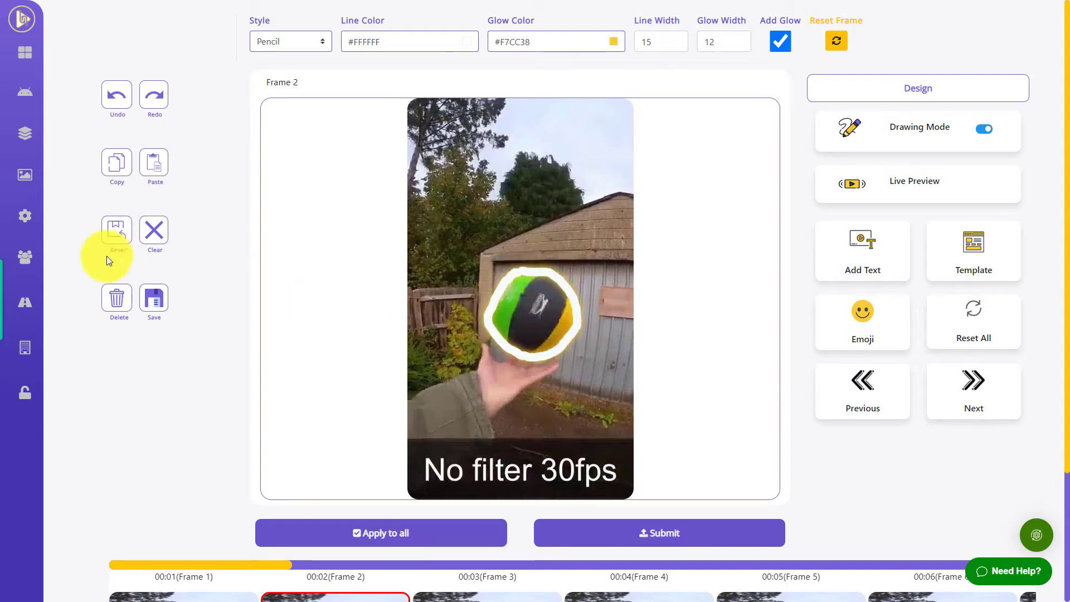
click(152, 298)
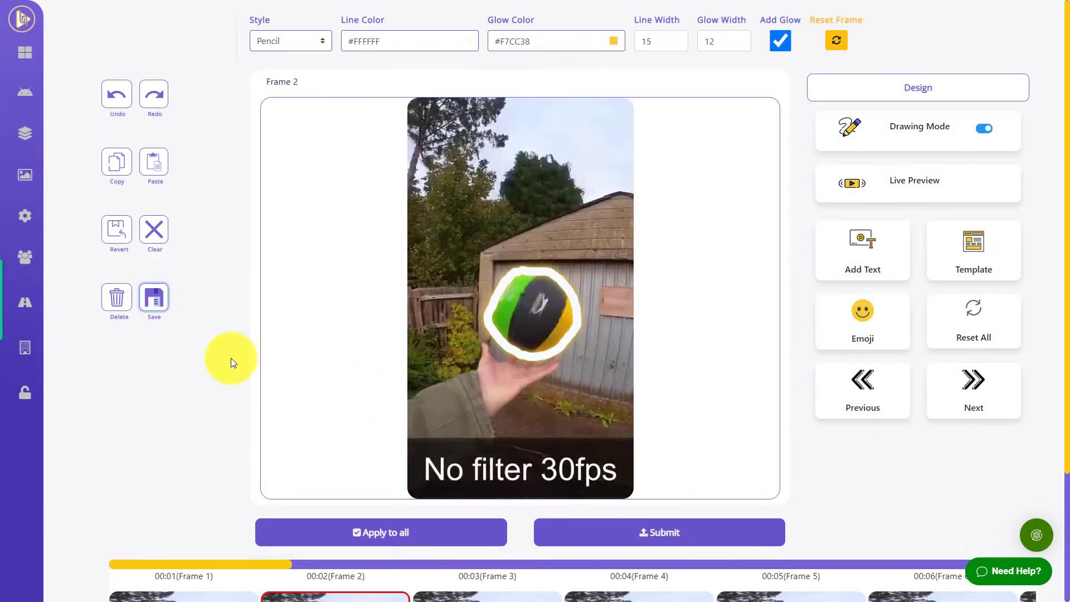
Draw a glowing outline around the ball in Frame 3 and save the frame
scroll(457, 476, down, 3)
click(457, 476)
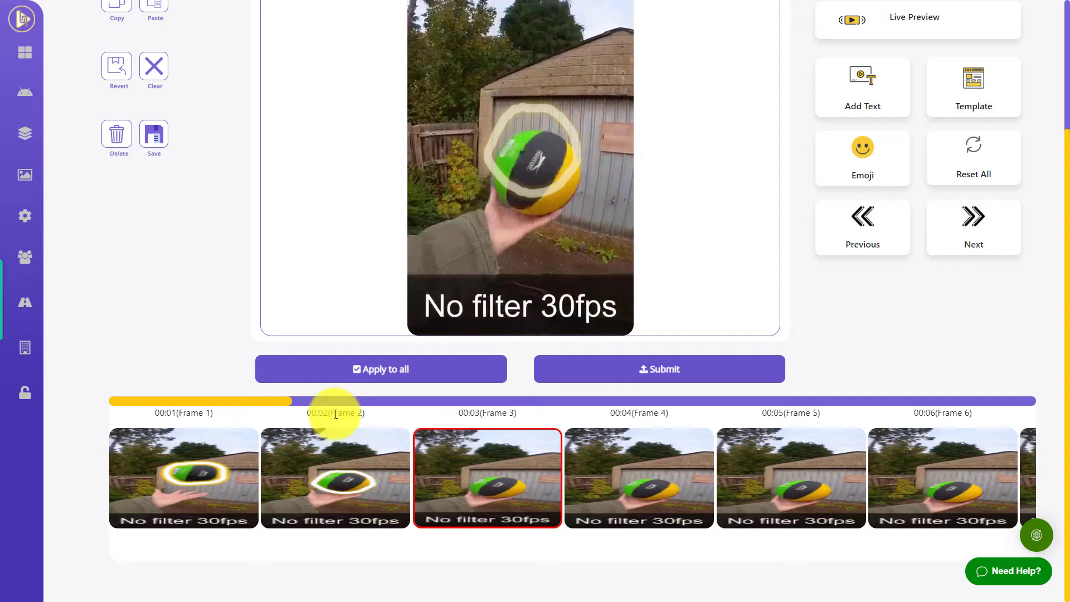
scroll(342, 410, up, 2)
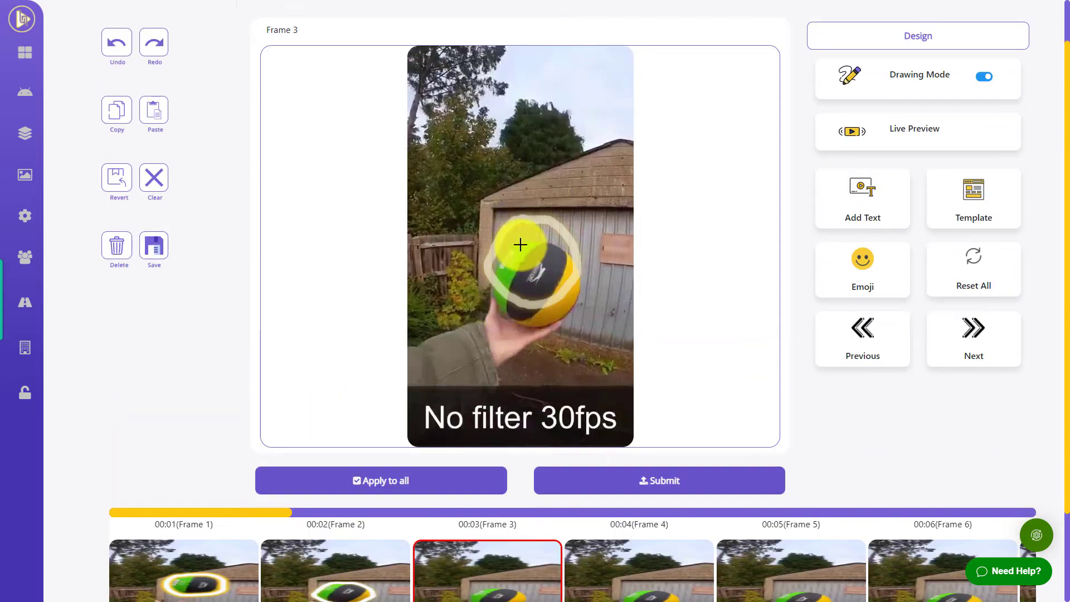
mouse_move(528, 242)
mouse_down()
mouse_move(550, 245)
mouse_move(576, 290)
mouse_move(567, 313)
mouse_move(545, 323)
mouse_move(490, 306)
mouse_move(492, 274)
mouse_move(528, 243)
mouse_up()
click(156, 246)
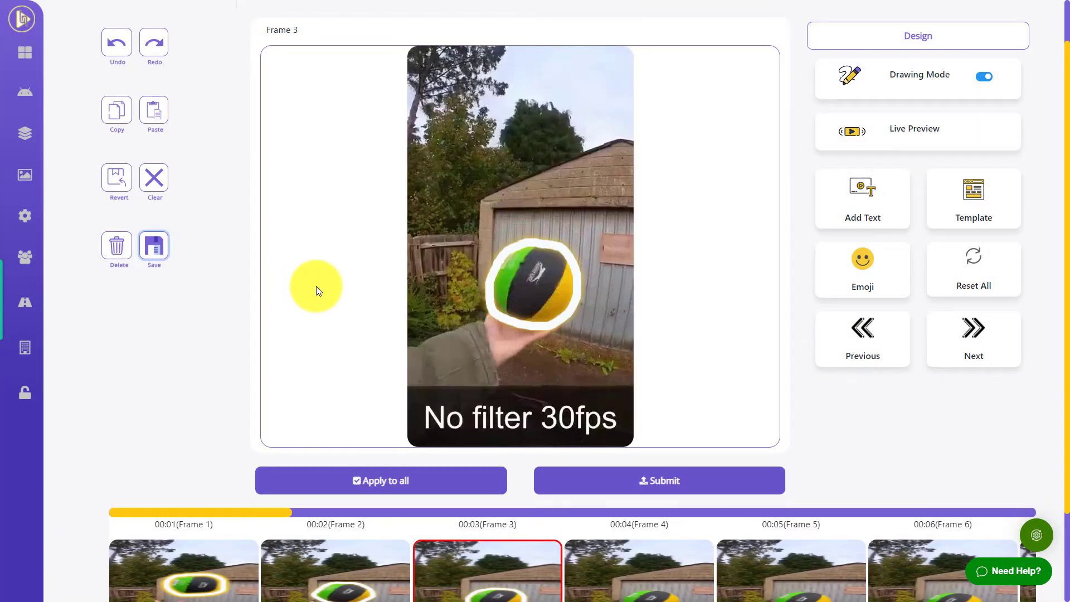
Outline the ball in Frame 4 with the same glowing line and save the frame
scroll(424, 402, down, 2)
click(593, 470)
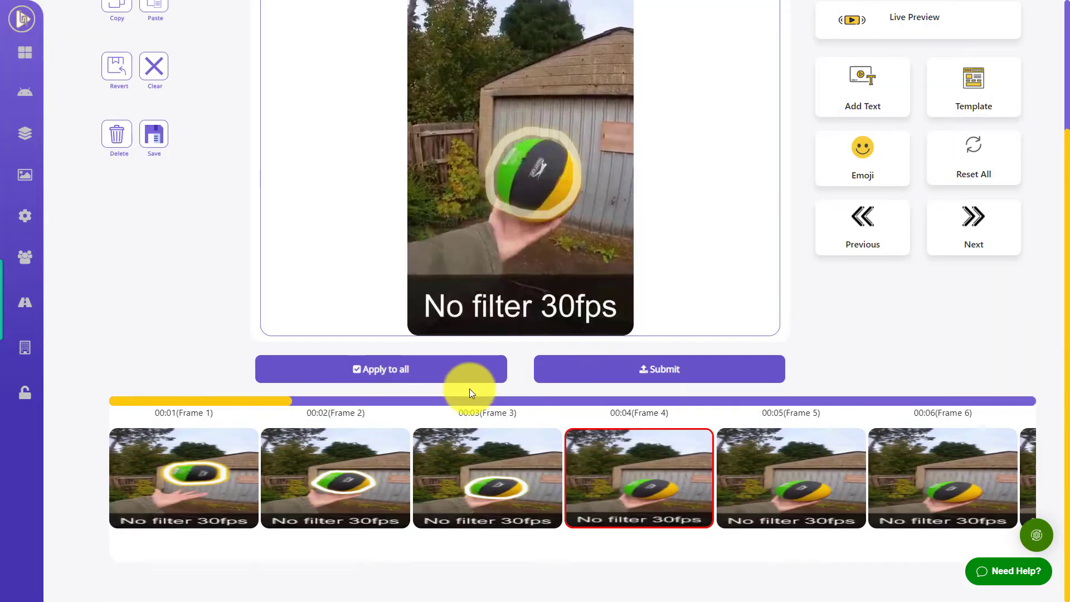
scroll(469, 389, up, 3)
mouse_move(528, 304)
mouse_down()
mouse_move(554, 306)
mouse_move(576, 332)
mouse_move(570, 373)
mouse_move(514, 310)
mouse_move(530, 311)
mouse_move(523, 387)
mouse_move(523, 311)
mouse_up()
click(153, 299)
Draw glowing outlines around the ball in Frames 5 and 6, saving each frame
scroll(407, 344, down, 3)
click(763, 472)
scroll(541, 284, up, 2)
scroll(542, 284, up, 1)
click(154, 299)
scroll(443, 363, down, 3)
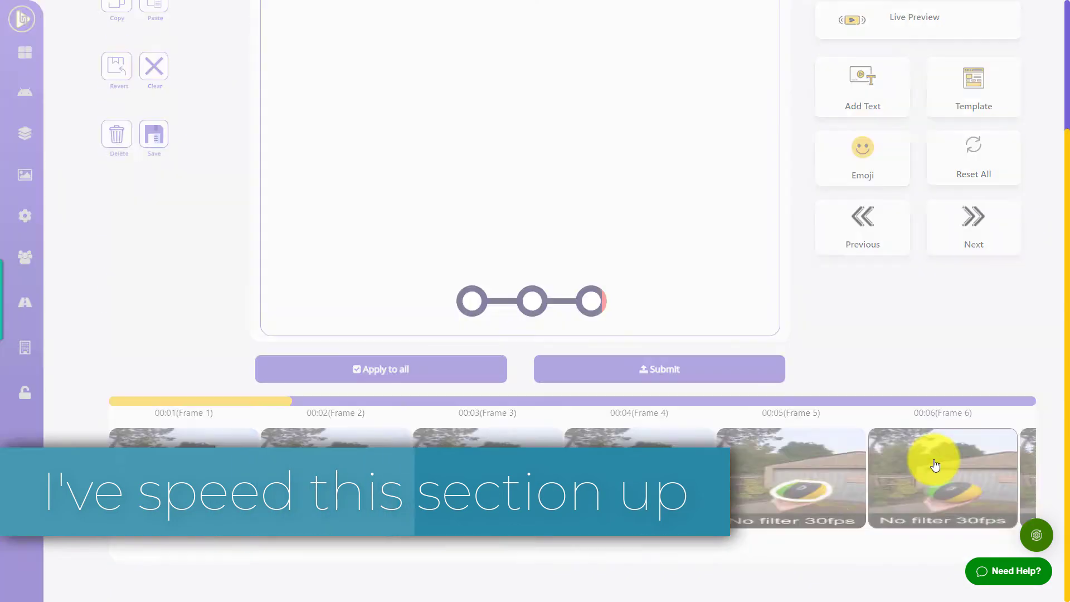
click(936, 461)
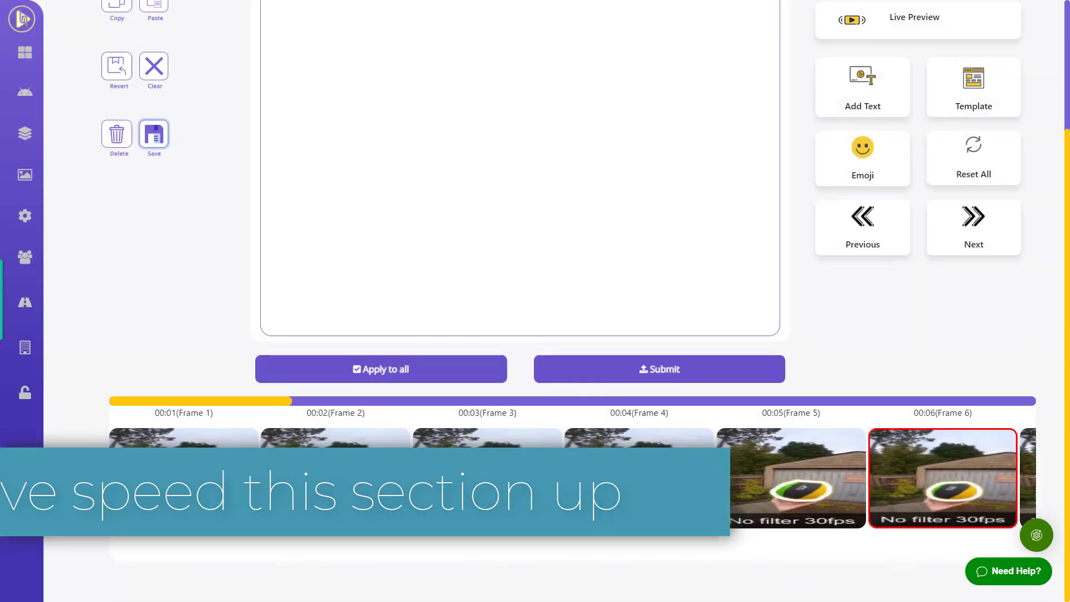
Draw glowing outlines around the ball in Frames 7 and 8, saving each frame
drag(269, 401, 399, 402)
click(461, 466)
drag(521, 159, 509, 220)
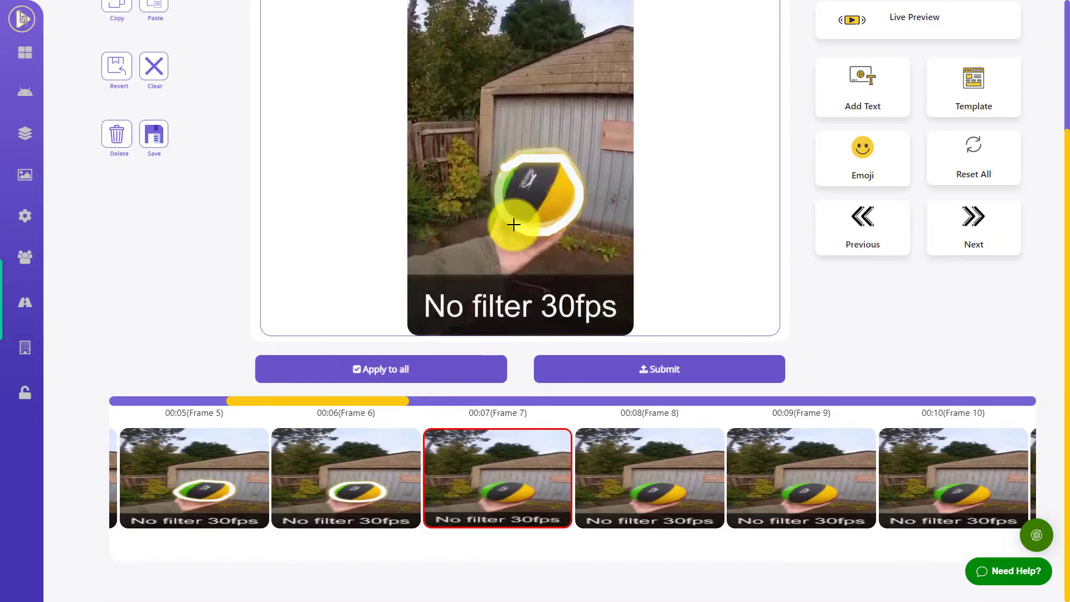
click(155, 138)
mouse_move(509, 160)
mouse_down()
mouse_move(580, 198)
mouse_move(508, 160)
mouse_move(572, 214)
mouse_move(509, 162)
mouse_move(561, 227)
mouse_move(506, 162)
mouse_up()
Draw glowing outlines around the ball in Frames 9 and 10, saving each frame
click(743, 487)
click(143, 135)
click(904, 476)
click(154, 135)
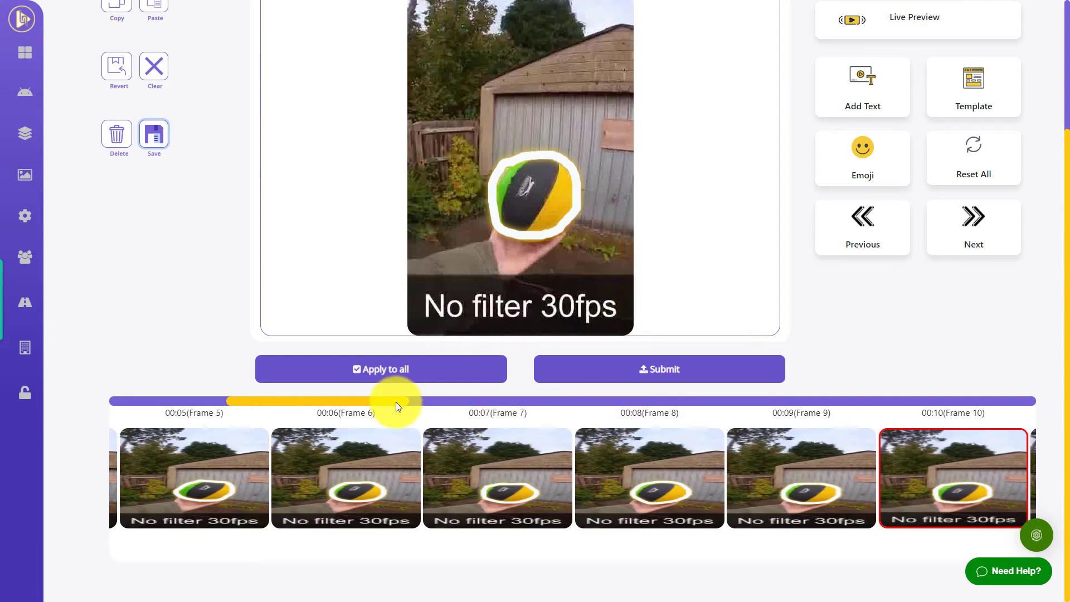
Review the remaining frames of the scene through Frame 30 and return to Frame 10
drag(389, 402, 1027, 402)
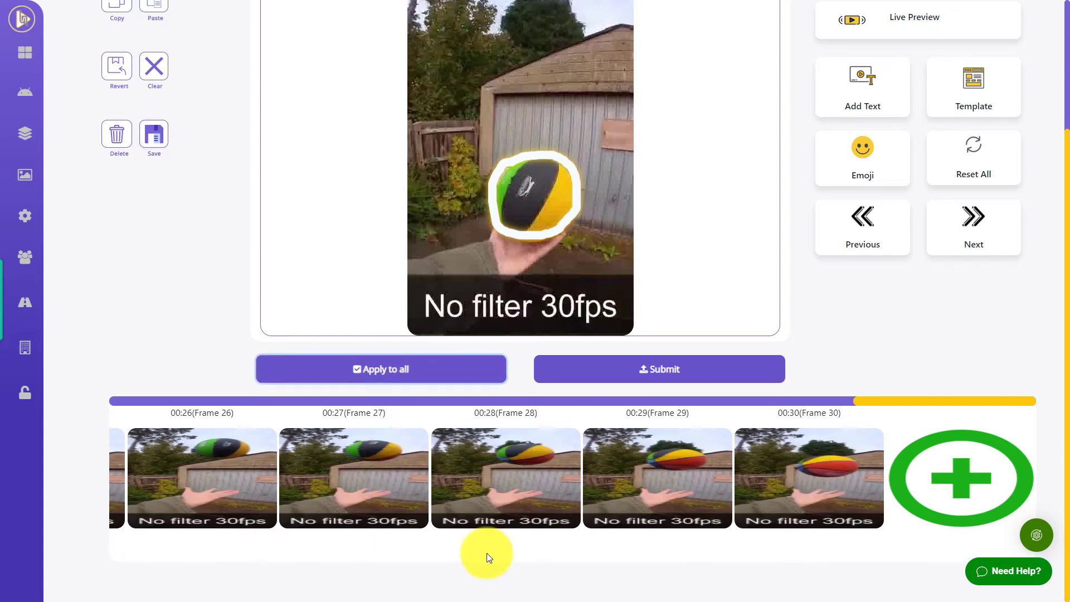
mouse_move(863, 404)
mouse_down()
mouse_move(659, 418)
mouse_move(357, 401)
mouse_up()
click(453, 461)
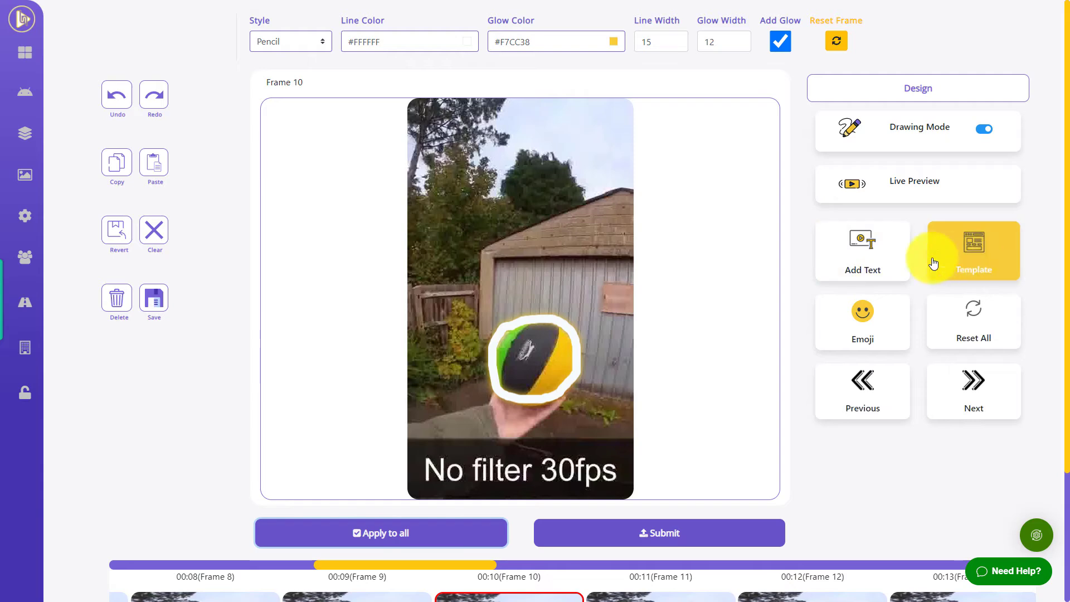
Insert the 17-frame effect template from the Fire category into Frame 10
click(967, 258)
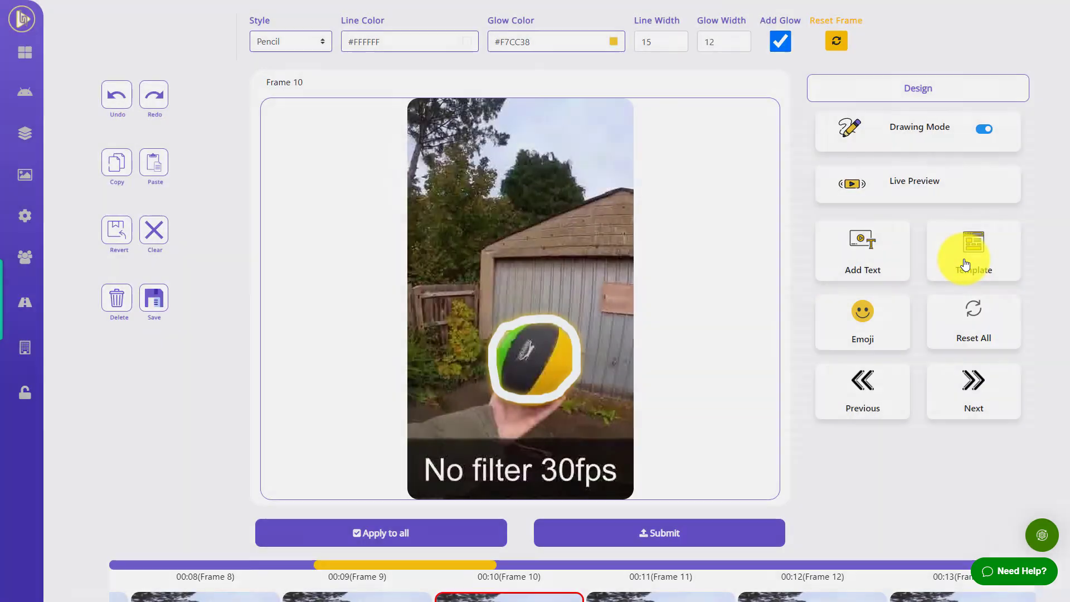
scroll(411, 148, down, 2)
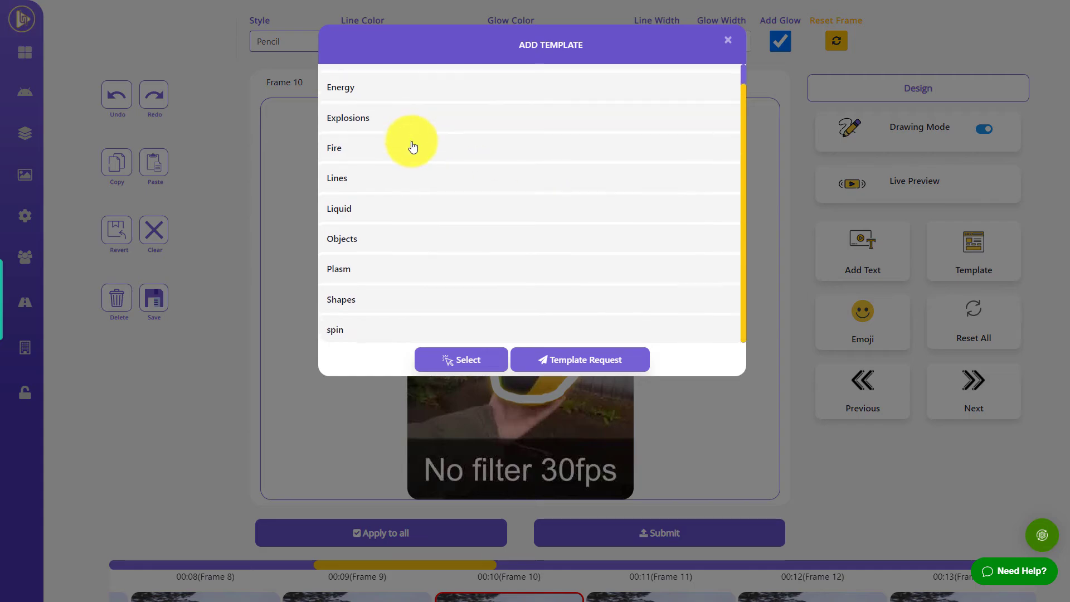
scroll(407, 212, up, 2)
click(356, 169)
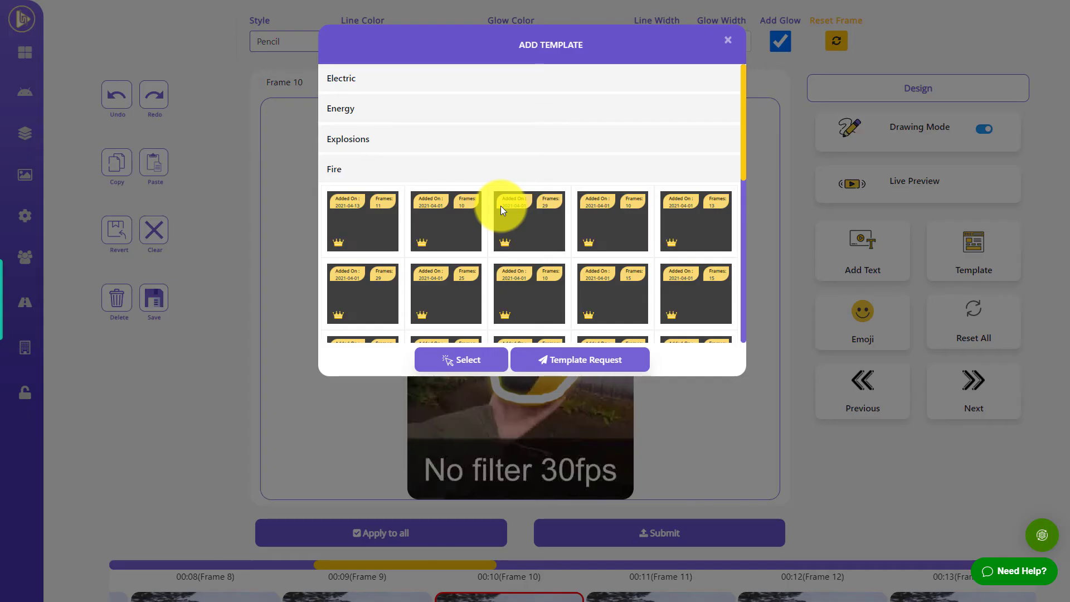
click(450, 217)
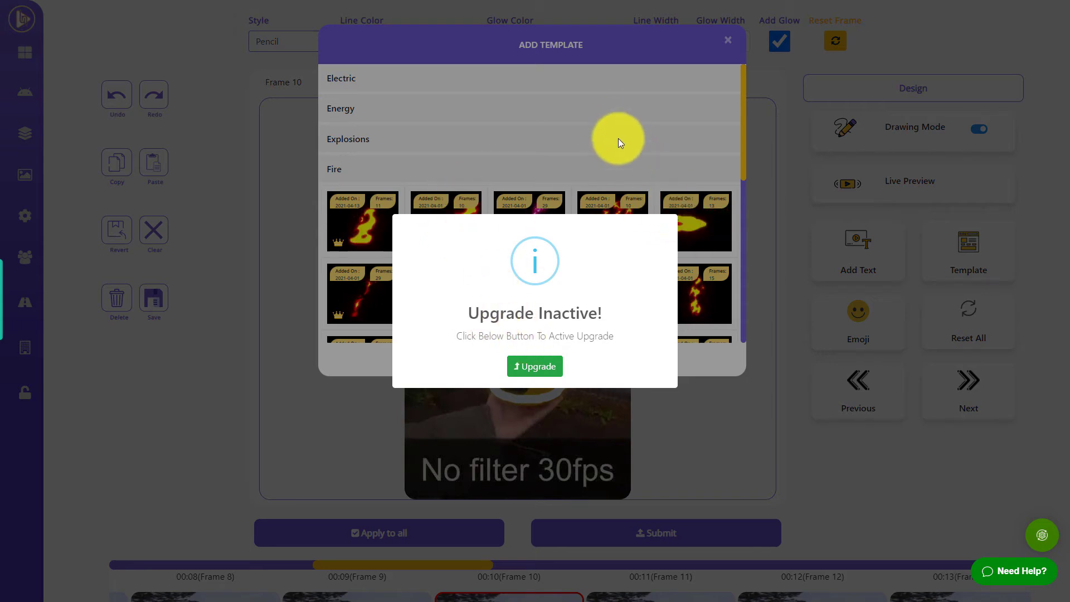
click(502, 188)
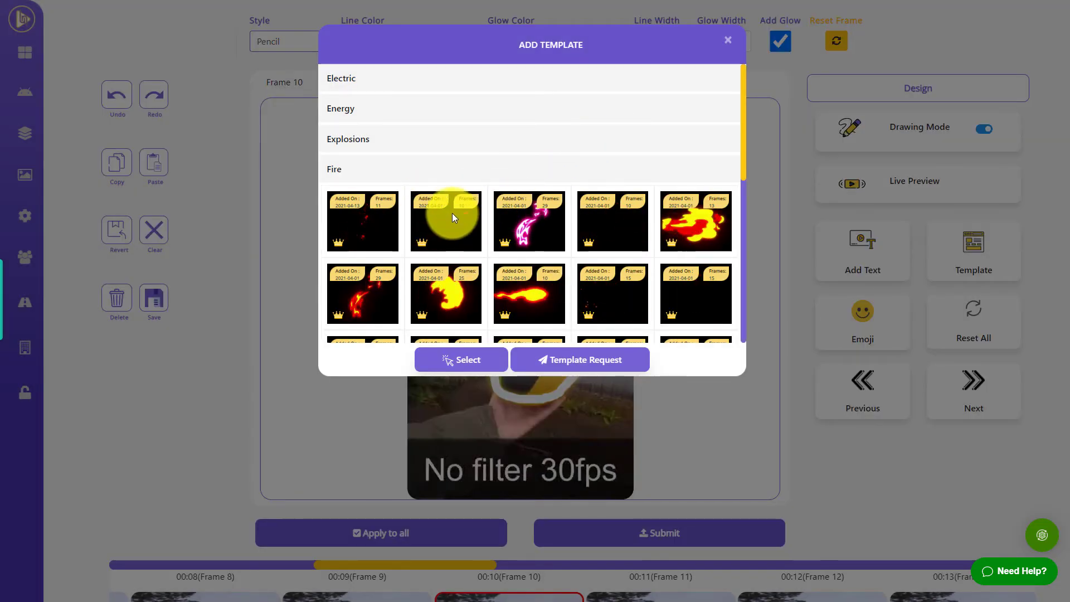
scroll(452, 213, down, 5)
click(694, 140)
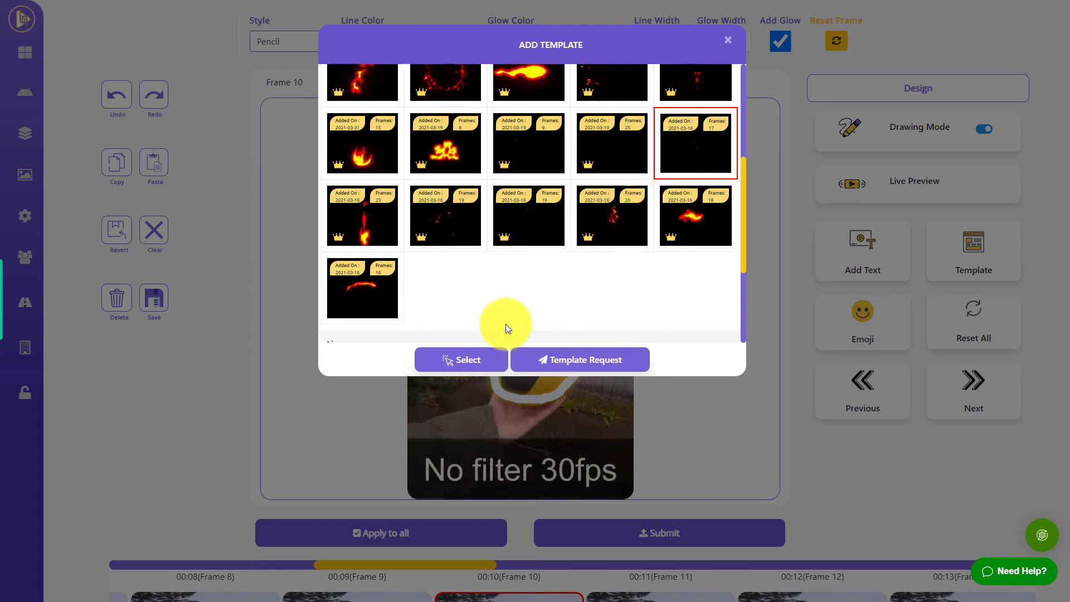
click(484, 365)
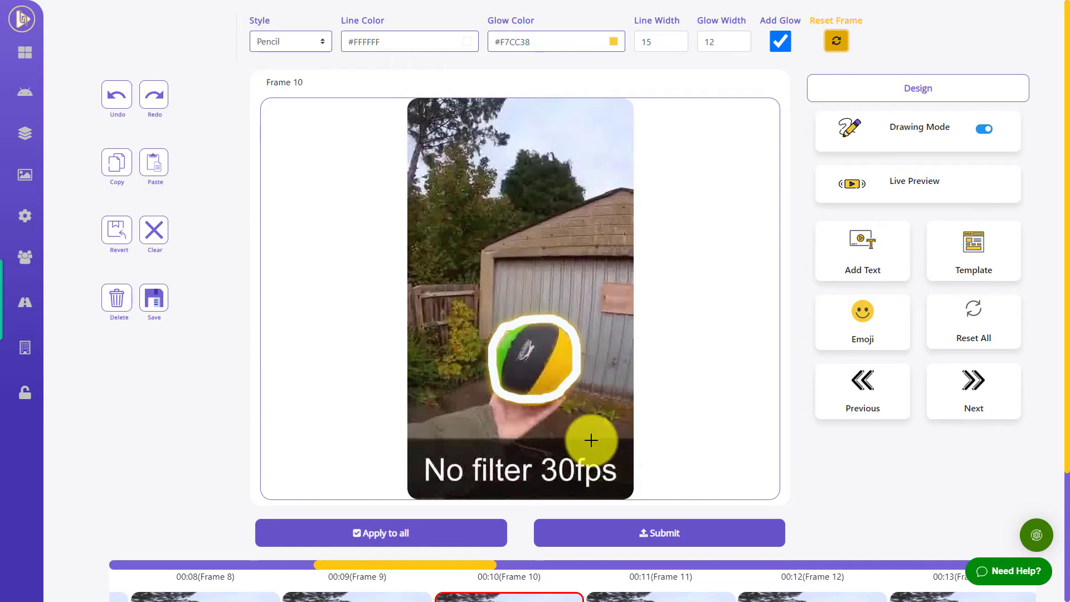
click(974, 241)
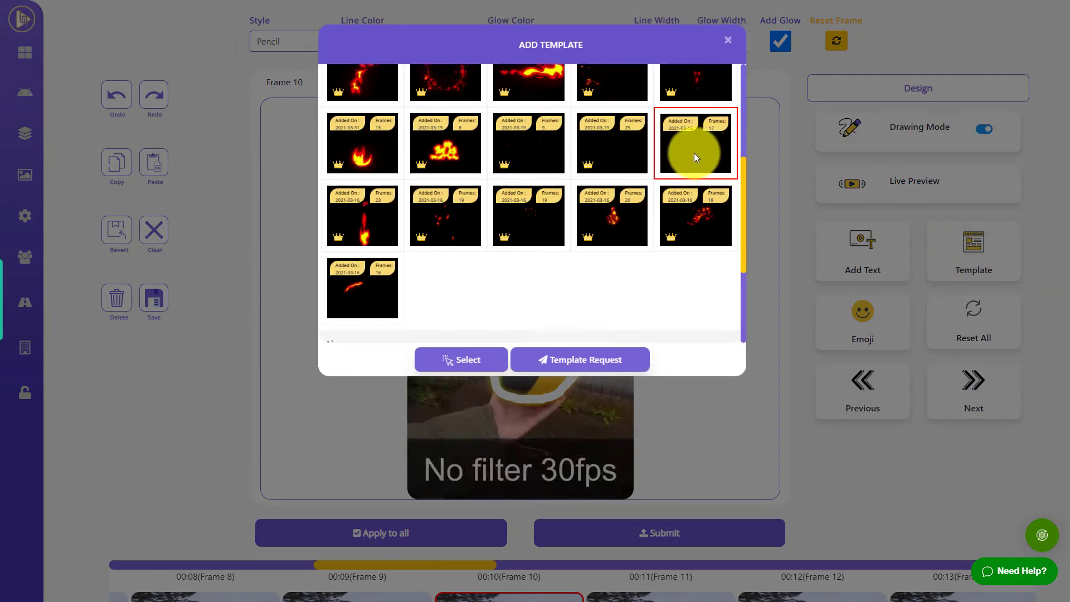
click(469, 359)
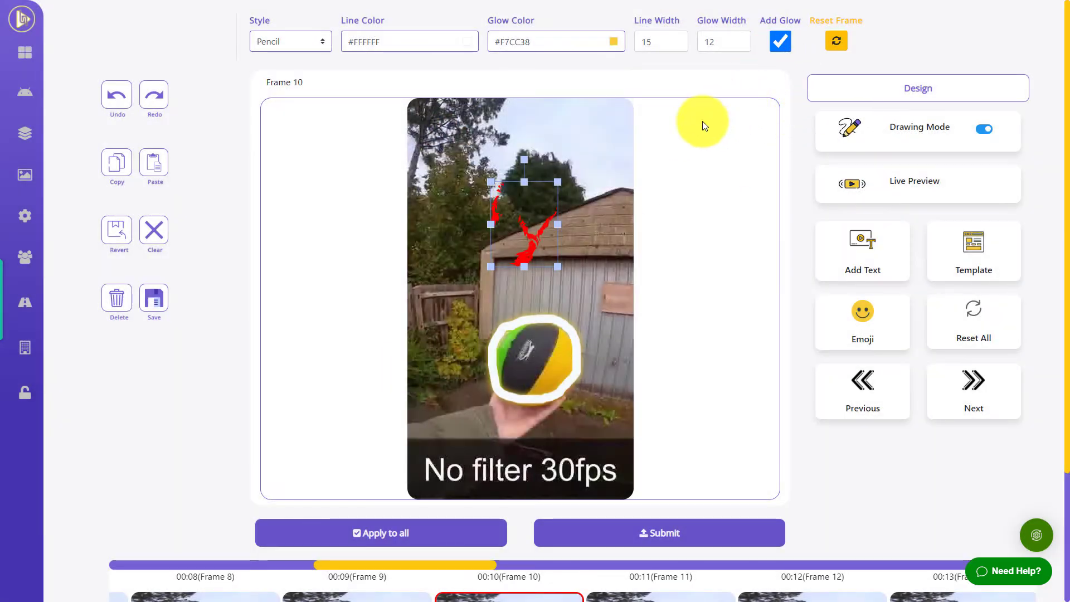
Turn off Drawing Mode, then move the fire effect just above the ball and enlarge it slightly
click(983, 131)
drag(533, 239, 547, 284)
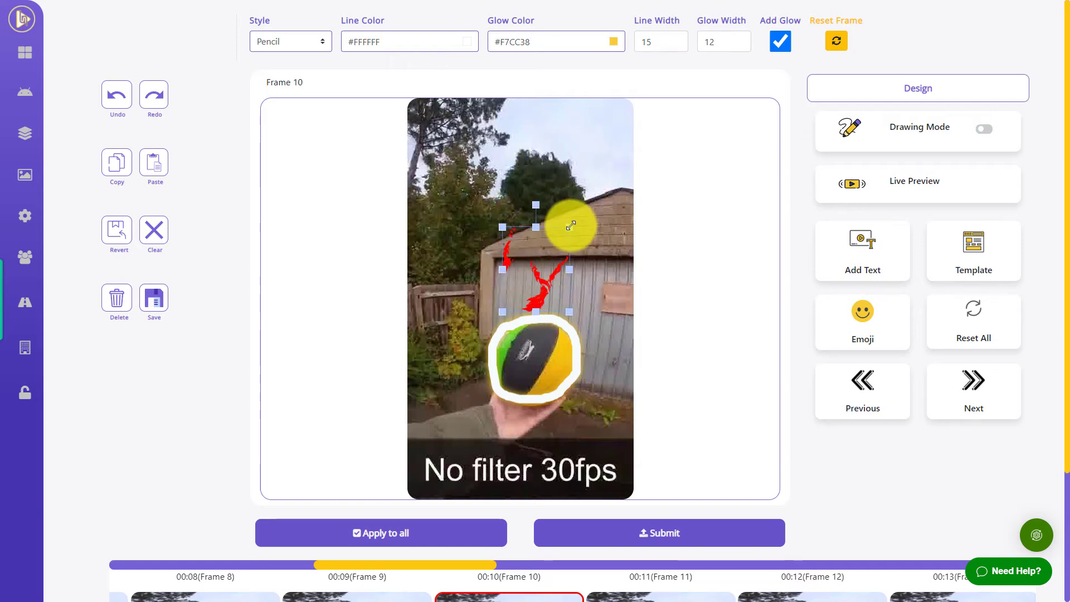
drag(571, 225, 579, 219)
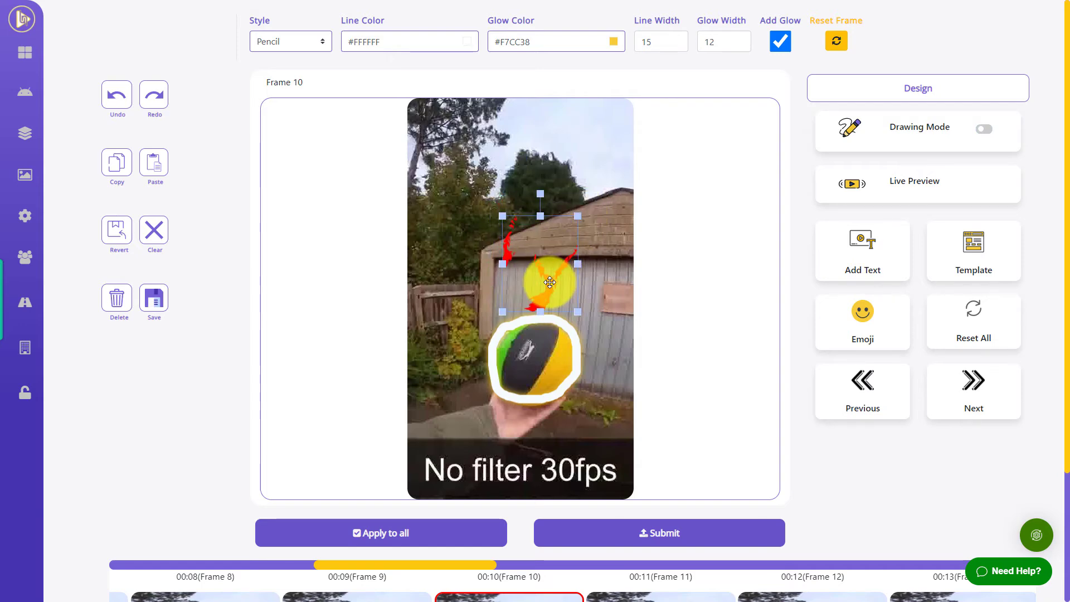
drag(548, 282, 547, 283)
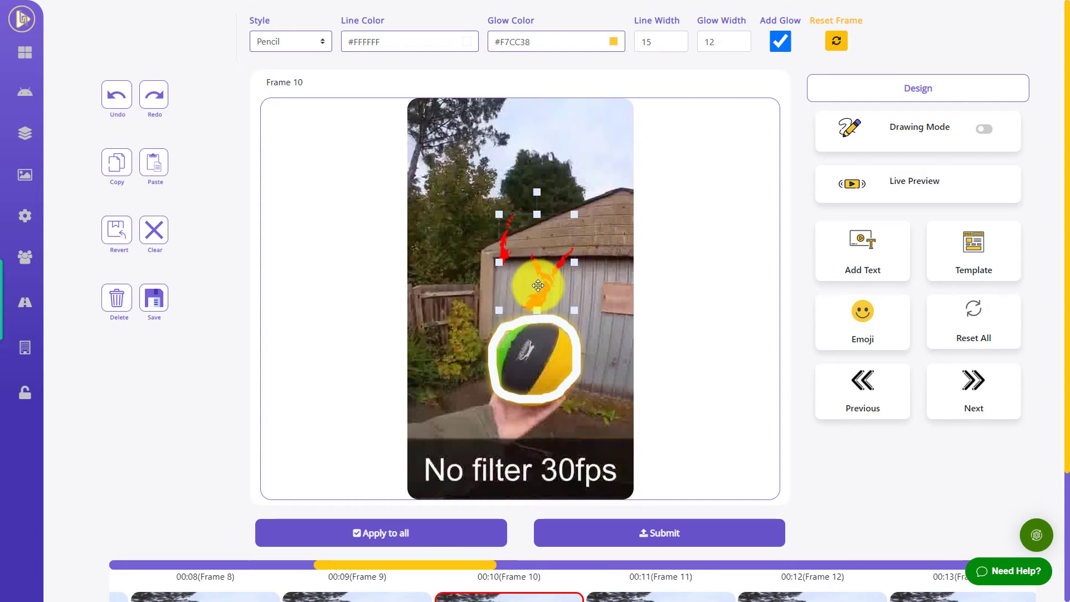
drag(537, 286, 540, 287)
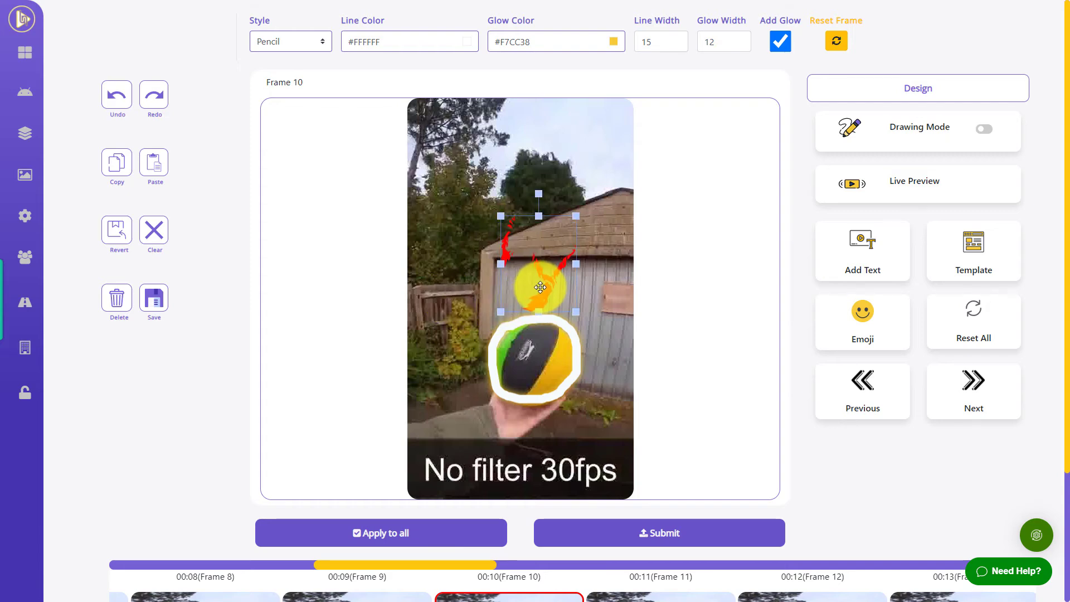
Add the winking, tongue-out emoji and place it beside the fire effect, just above the wooden fence
click(862, 318)
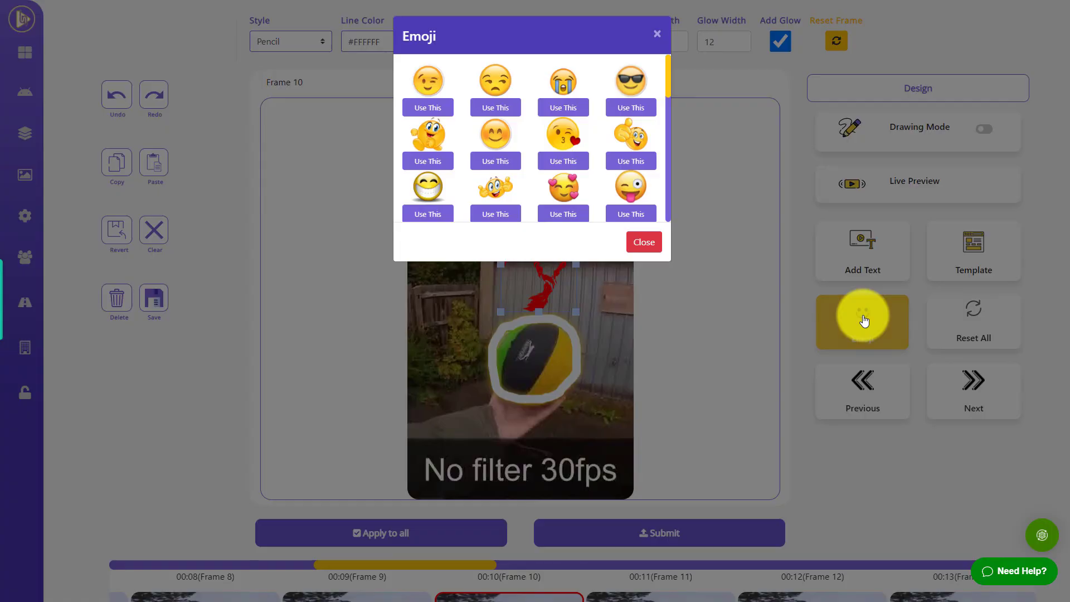
click(631, 214)
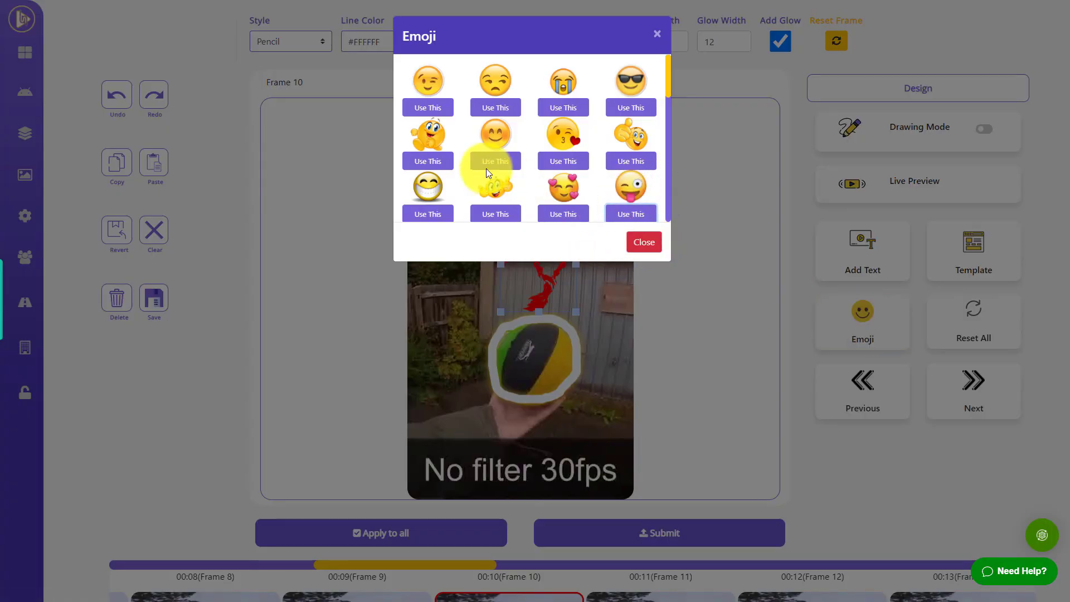
click(528, 33)
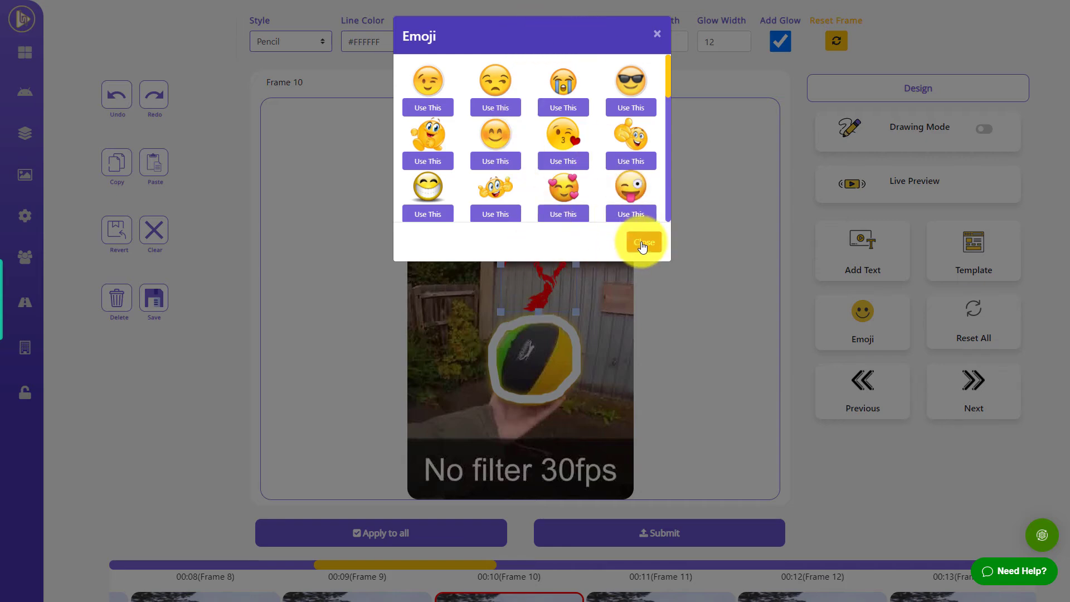
click(644, 242)
drag(438, 126, 453, 270)
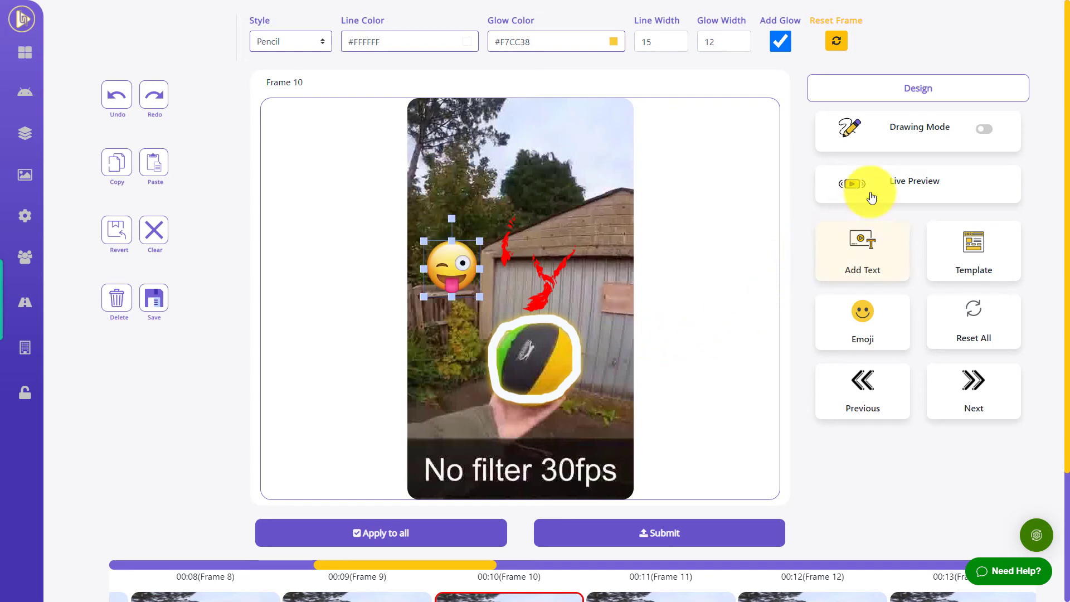
Generate a live preview at the Original (No Change) resolution and play it through twice
click(885, 184)
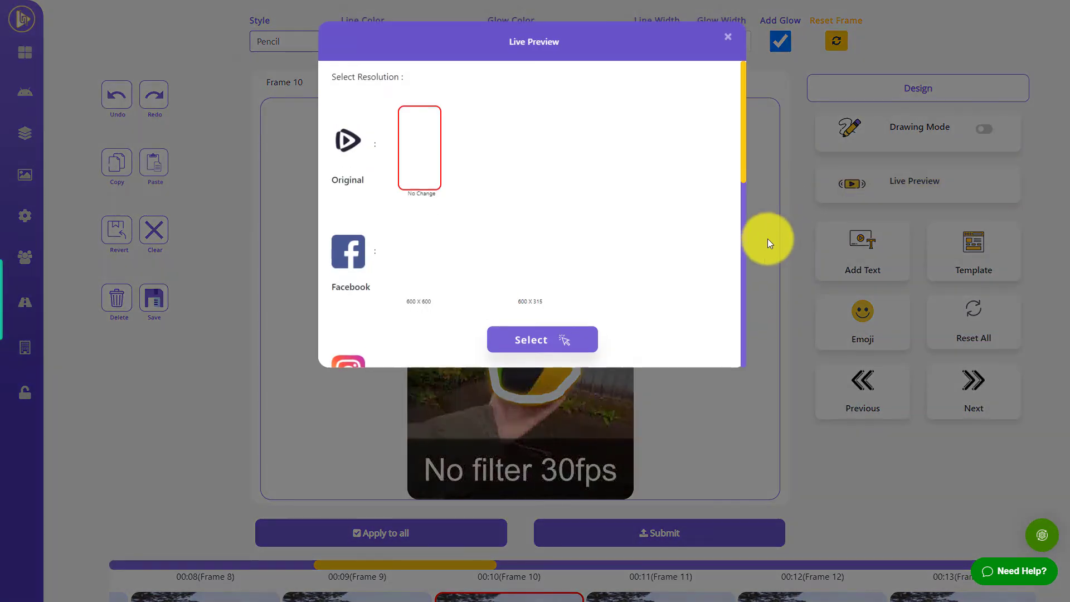
scroll(422, 221, down, 4)
scroll(420, 229, down, 4)
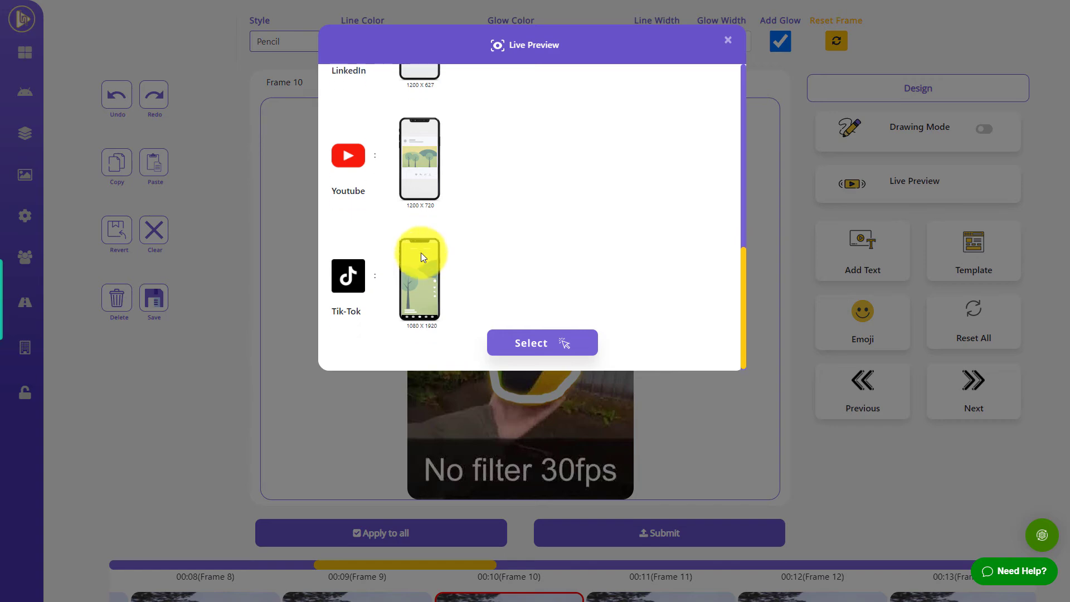
scroll(413, 245, up, 8)
scroll(404, 232, up, 1)
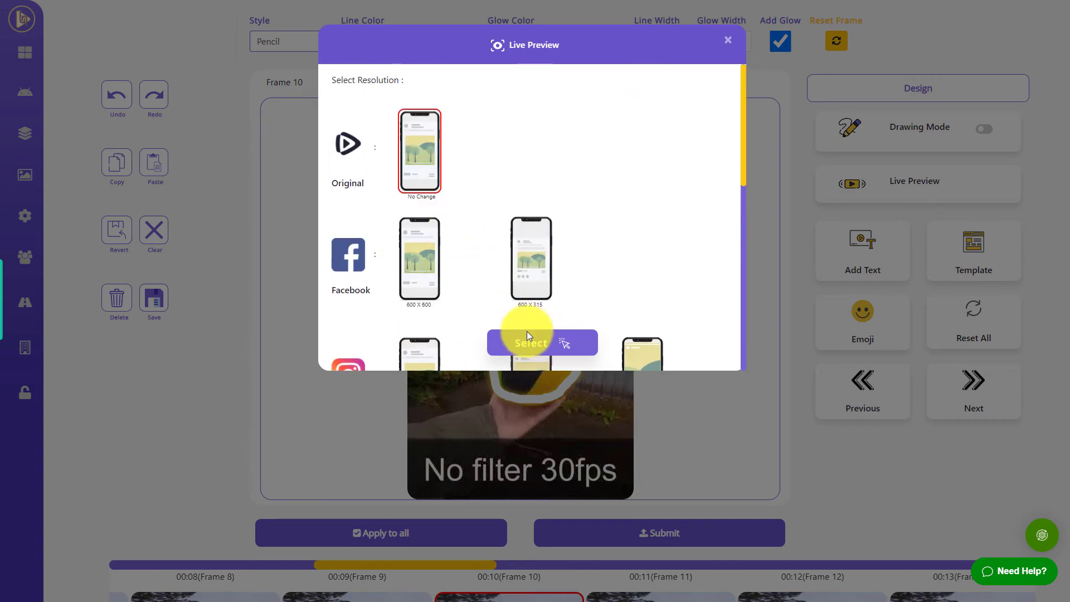
click(533, 348)
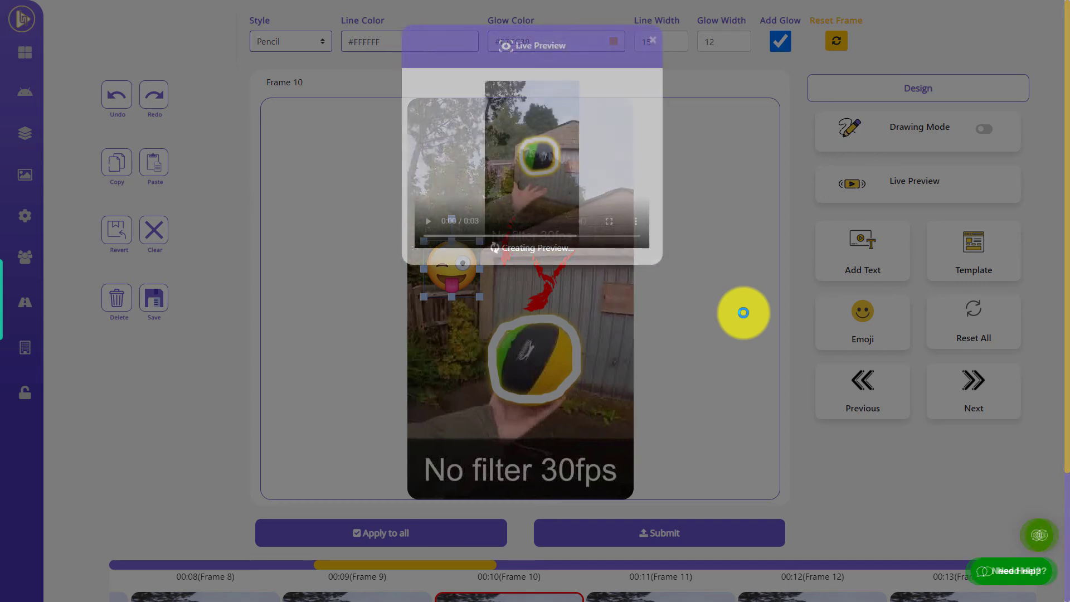
click(429, 222)
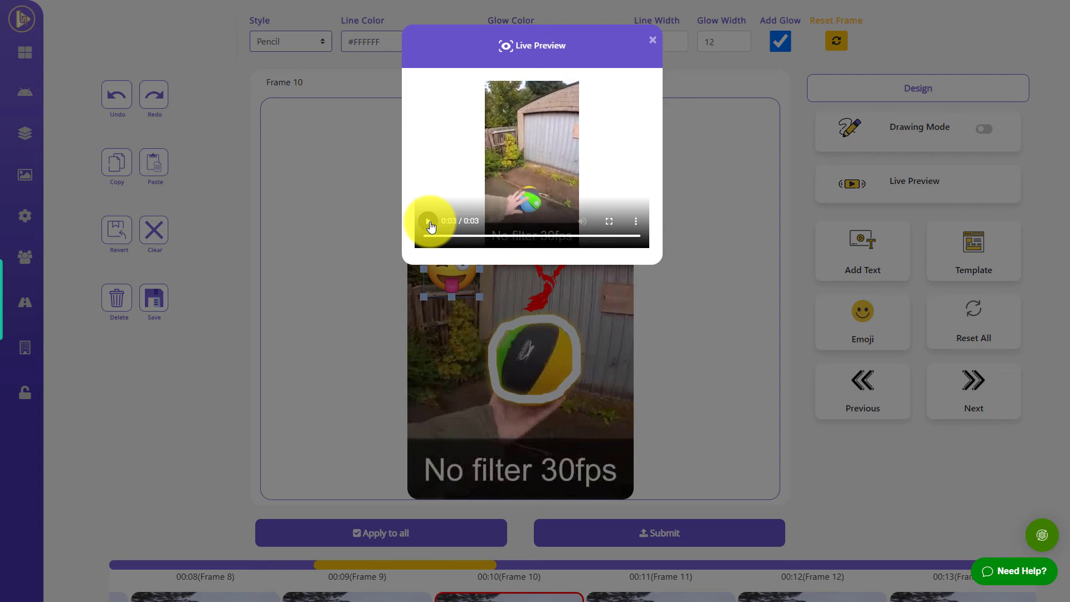
click(427, 240)
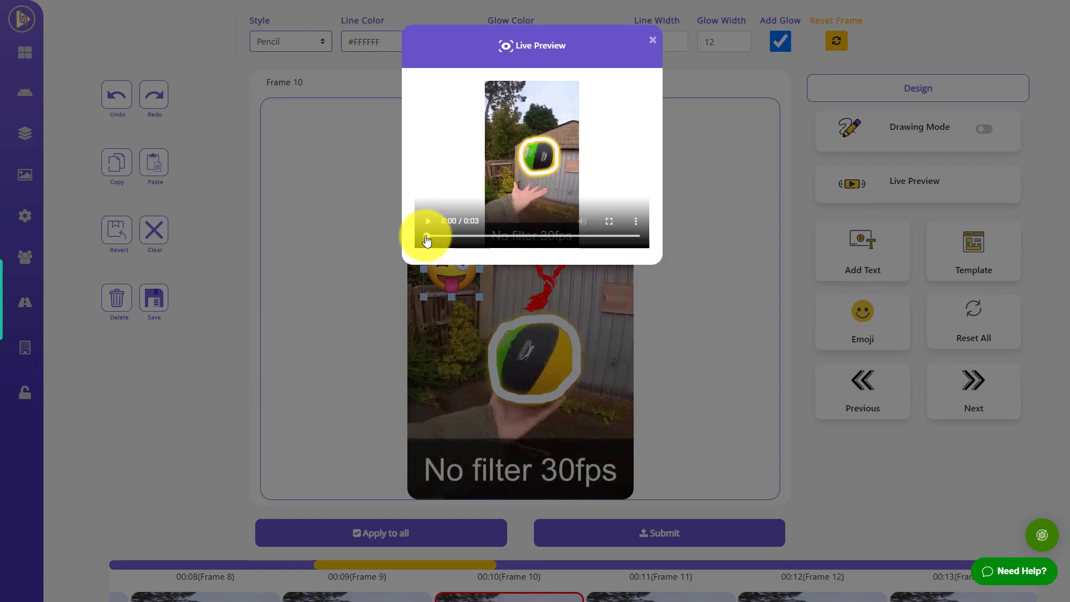
click(428, 222)
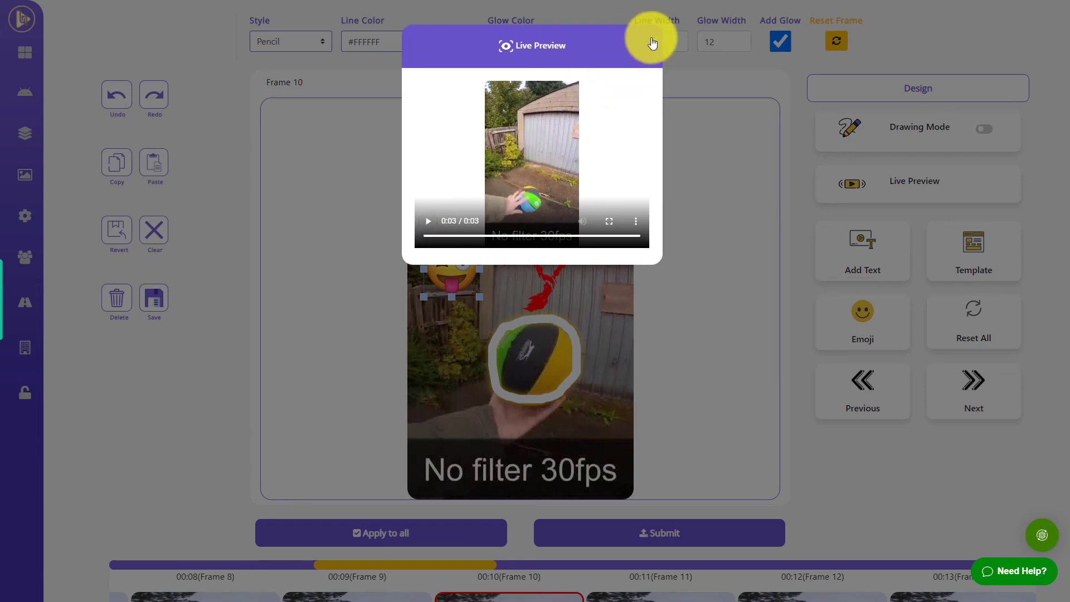
click(649, 41)
Save Frame 10 and play a fresh live preview at the Original resolution
click(155, 301)
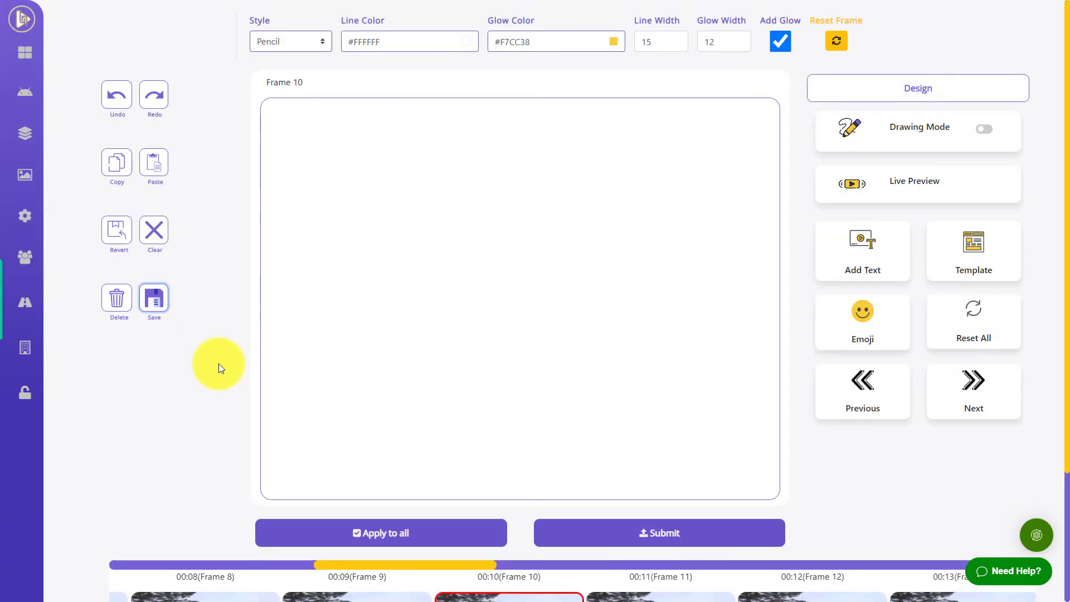
click(868, 198)
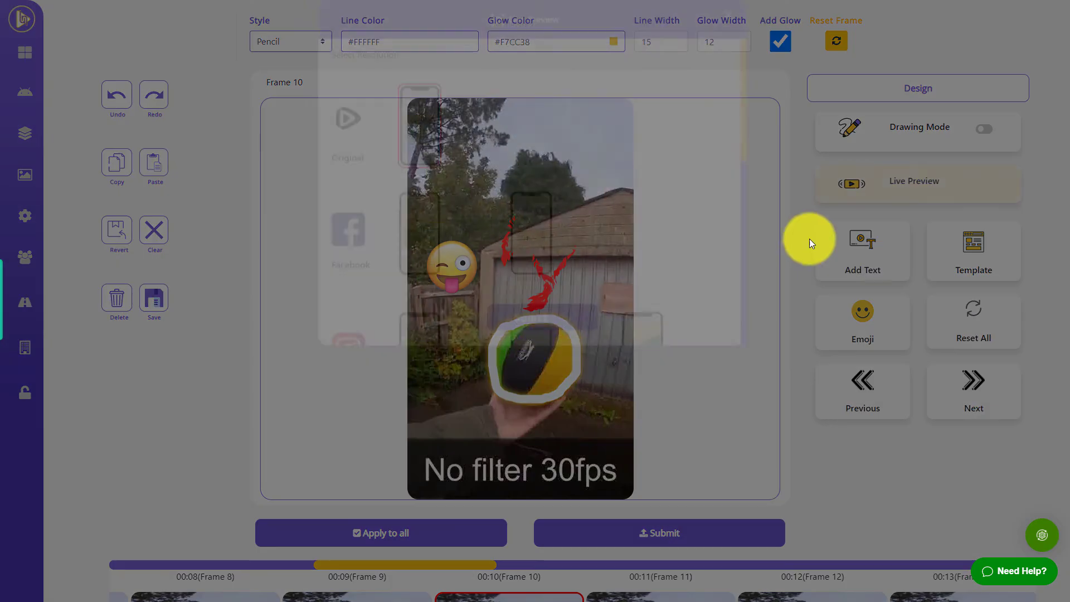
click(496, 339)
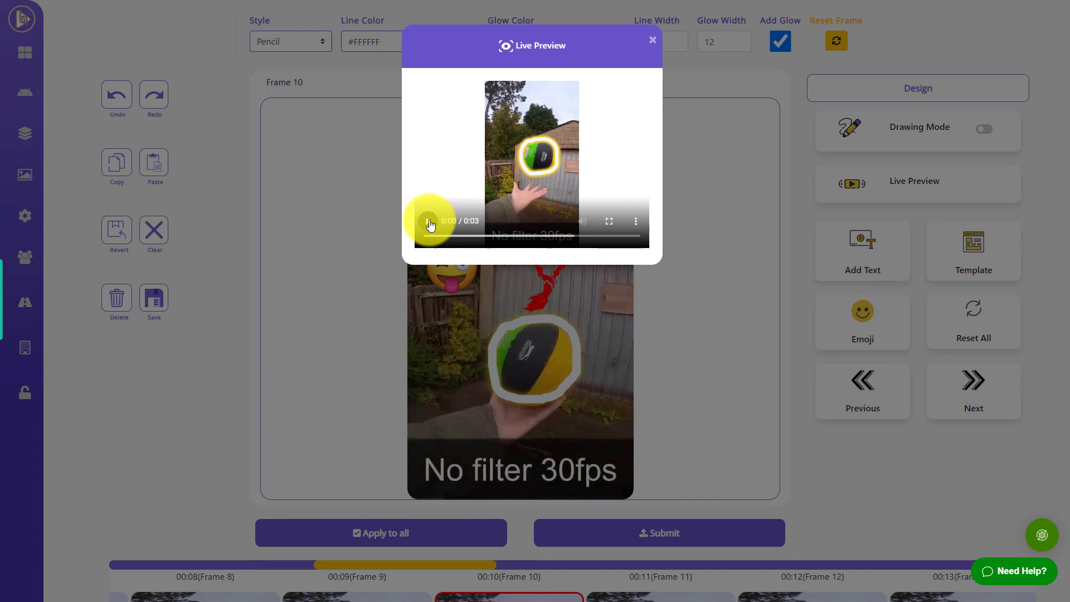
click(429, 222)
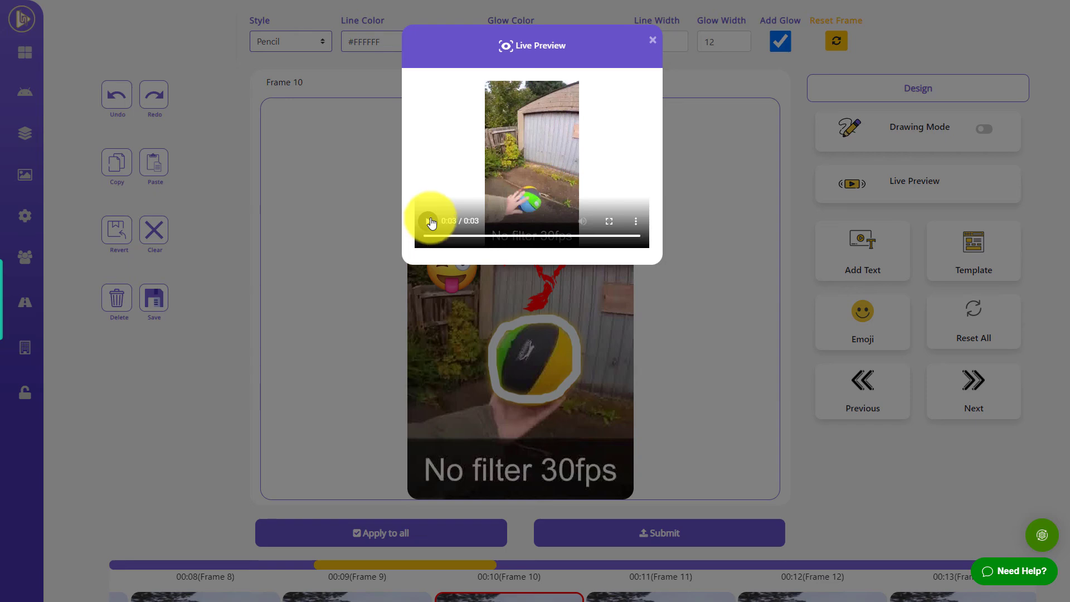
click(651, 44)
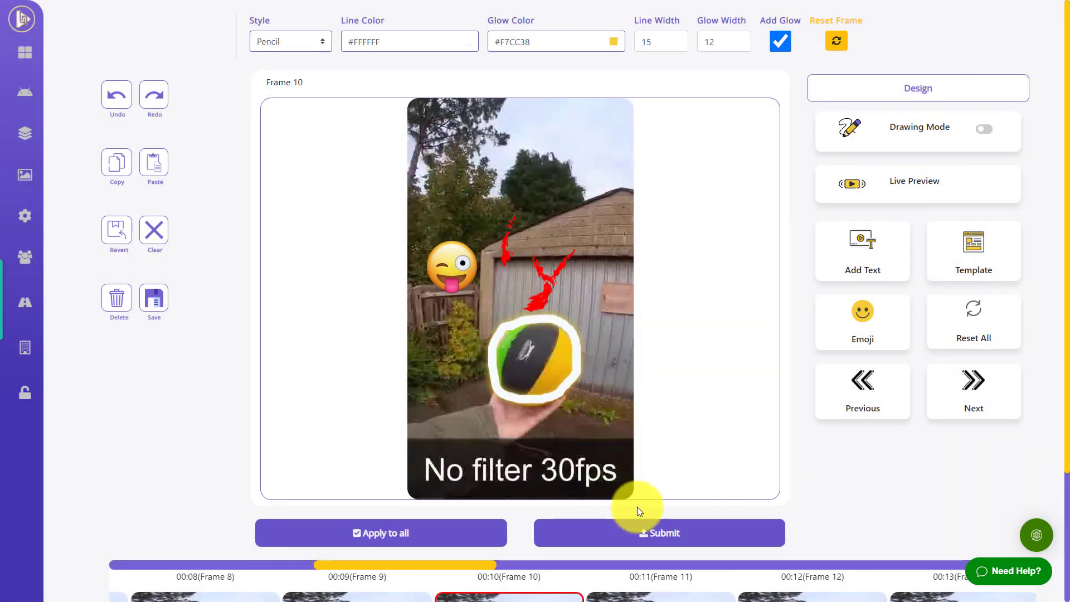
Submit the edited scene and render the full video at the Original (No Change) resolution
click(645, 541)
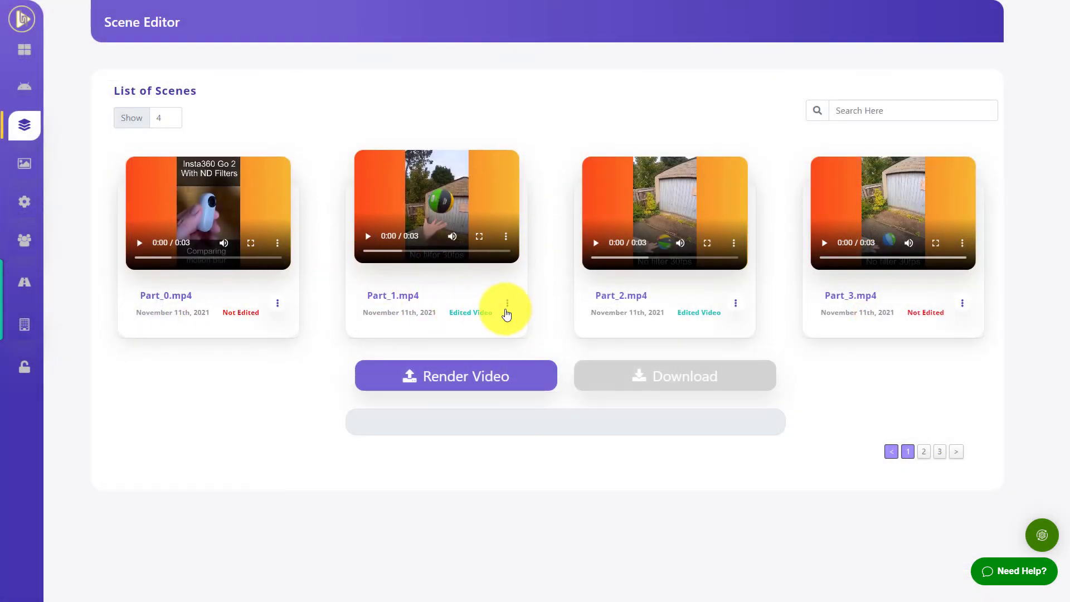
click(506, 383)
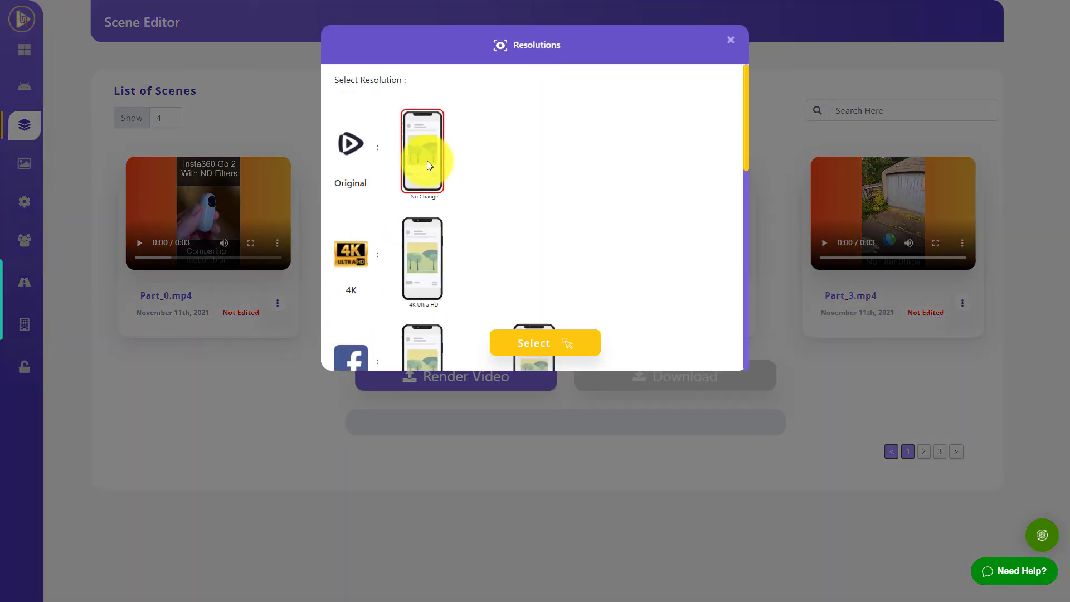
click(538, 351)
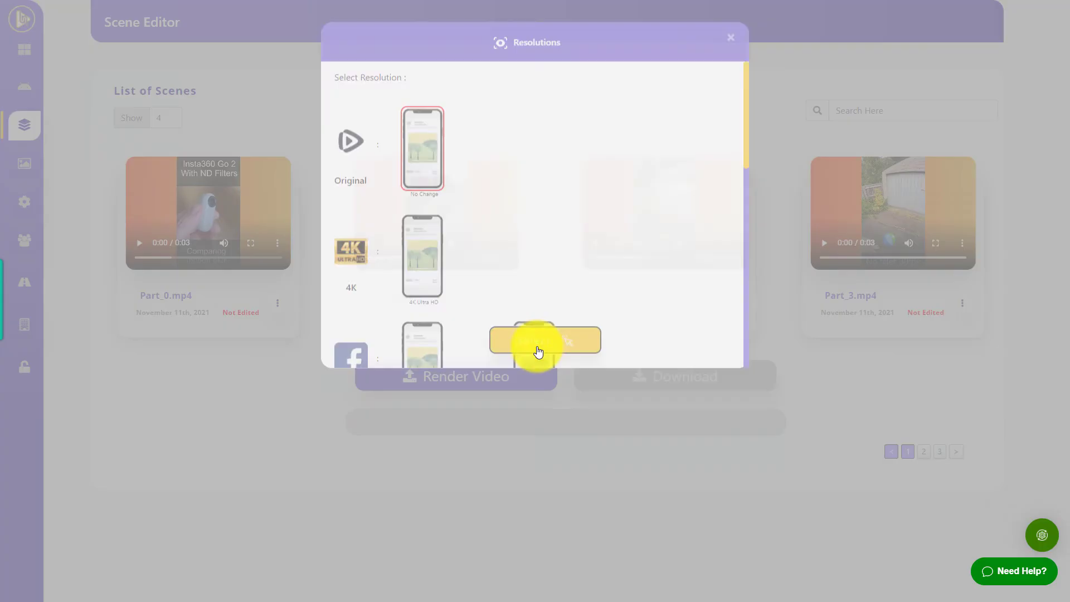
click(534, 374)
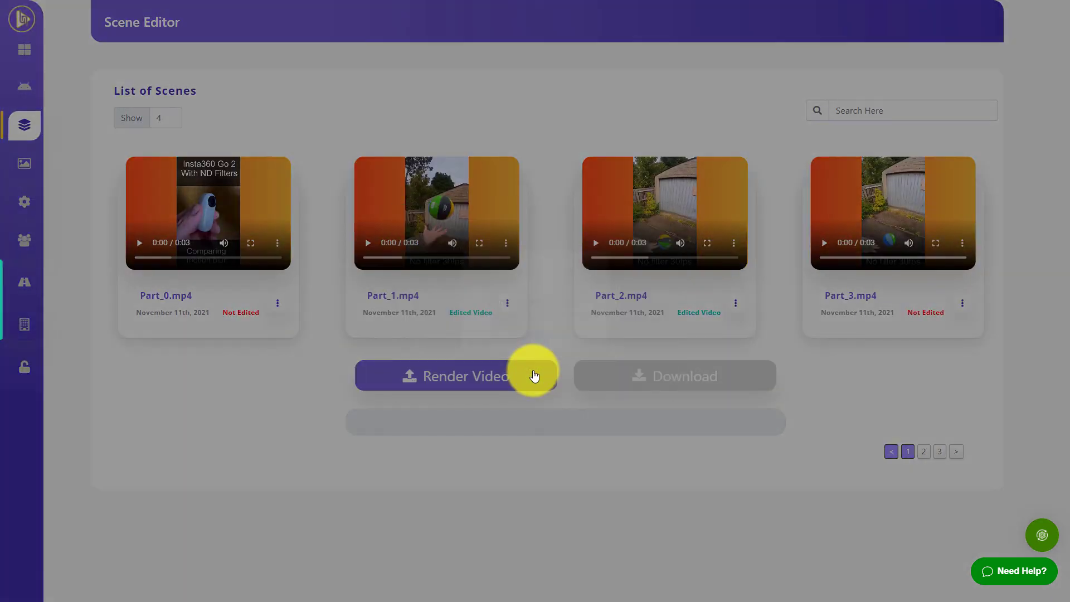